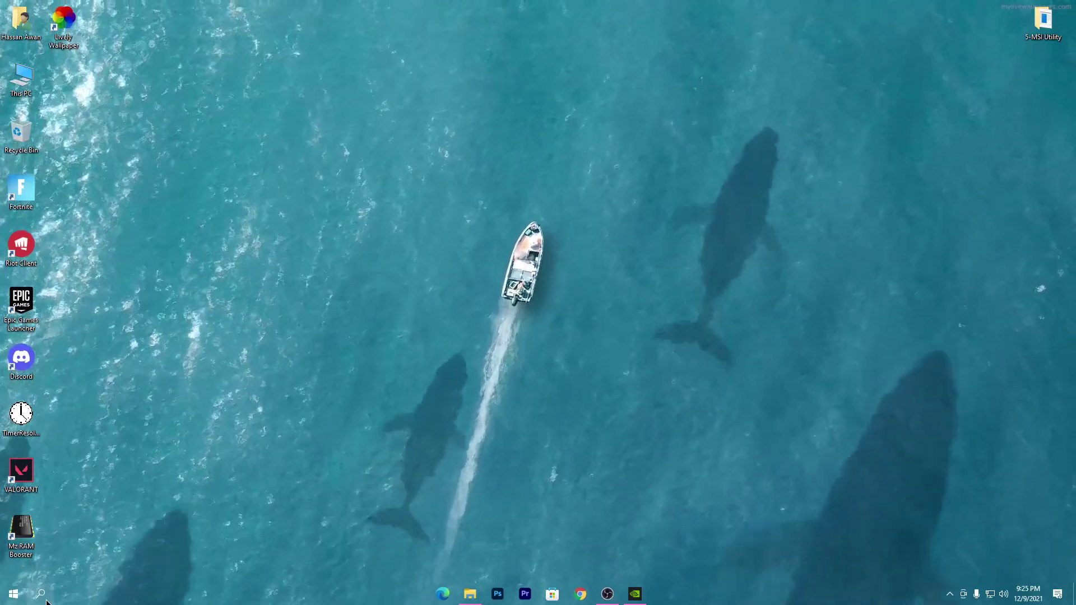
# - Launch GeForce Experience and confirm Game Ready Driver 497.09 is already the latest driver
pyautogui.write('gef')
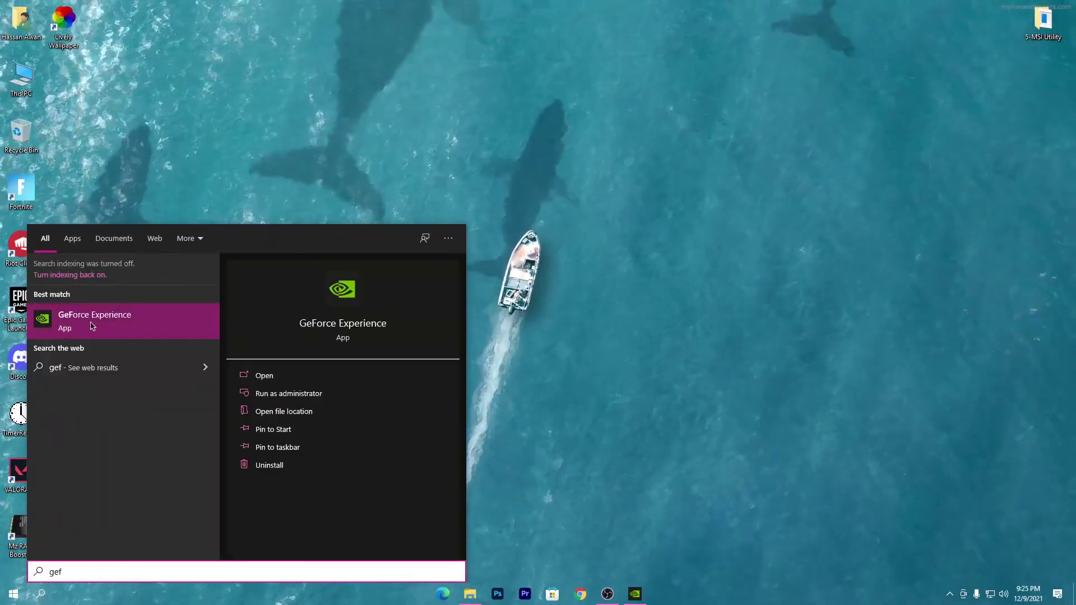
pyautogui.click(635, 594)
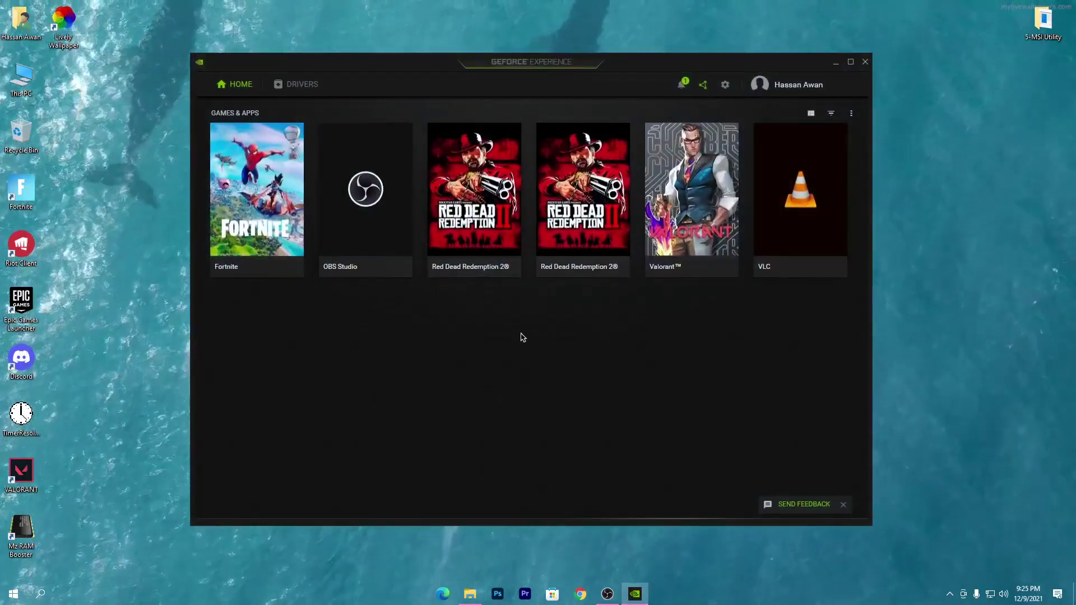
pyautogui.moveTo(596, 233)
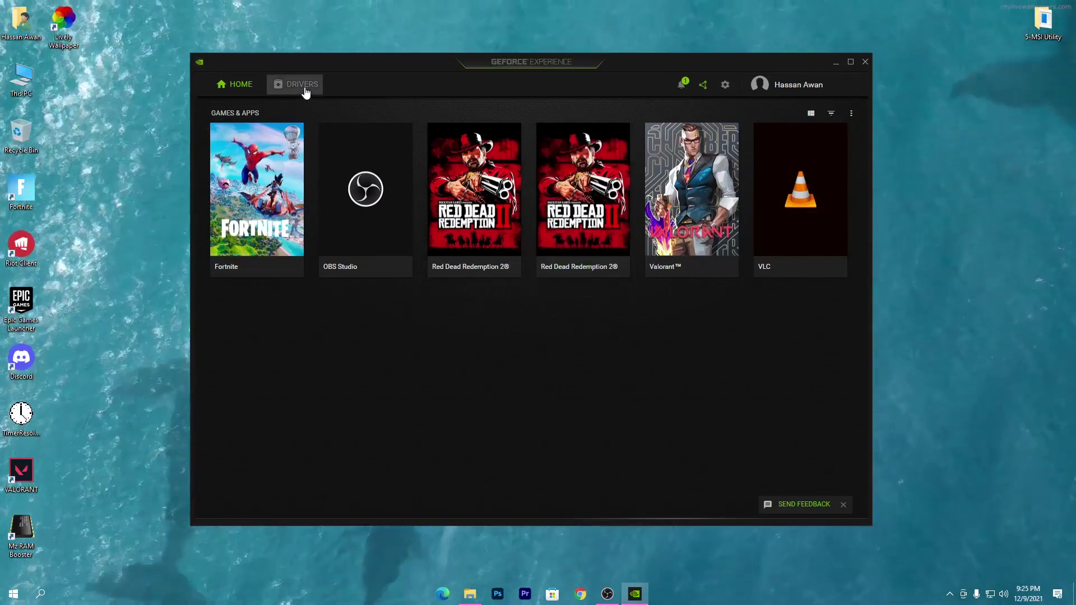
pyautogui.click(305, 90)
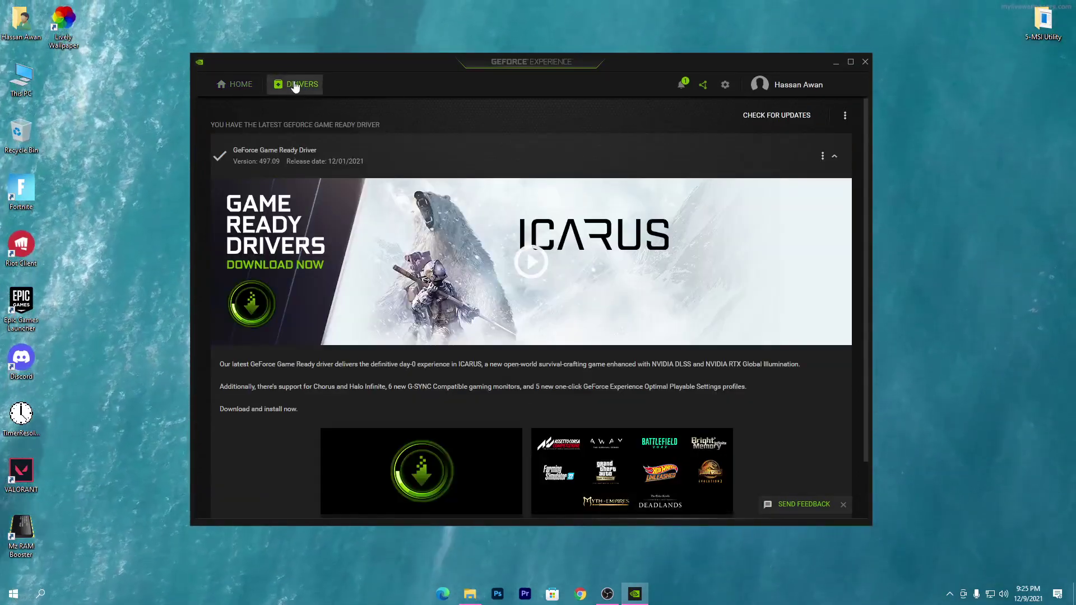
pyautogui.click(808, 120)
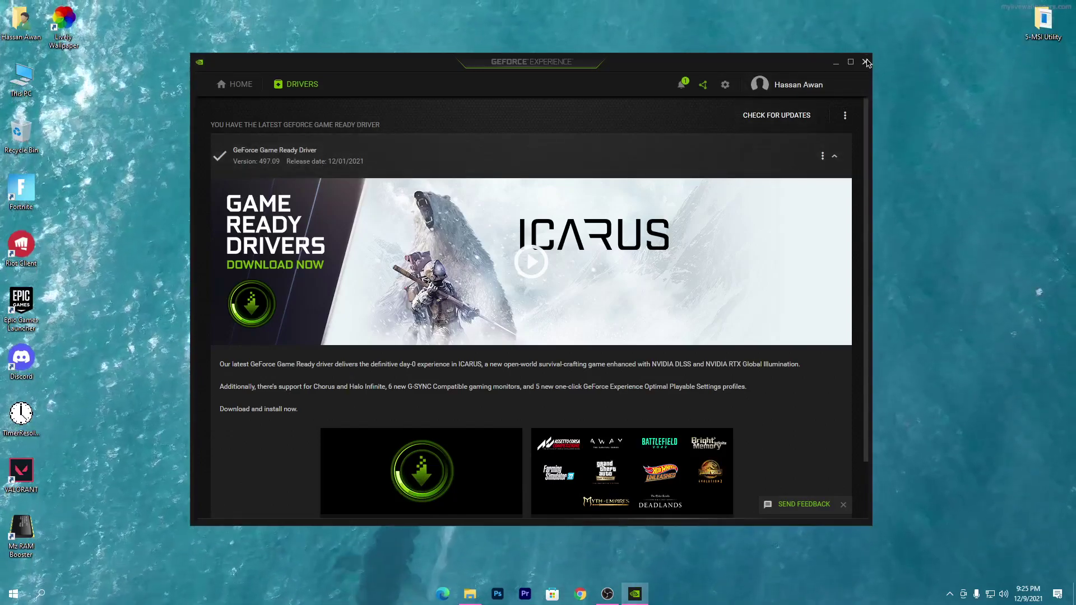
pyautogui.click(840, 63)
# - Open NVIDIA Control Panel from the desktop menu on Adjust image settings with preview, keeping advanced 3D settings
pyautogui.rightClick(506, 116)
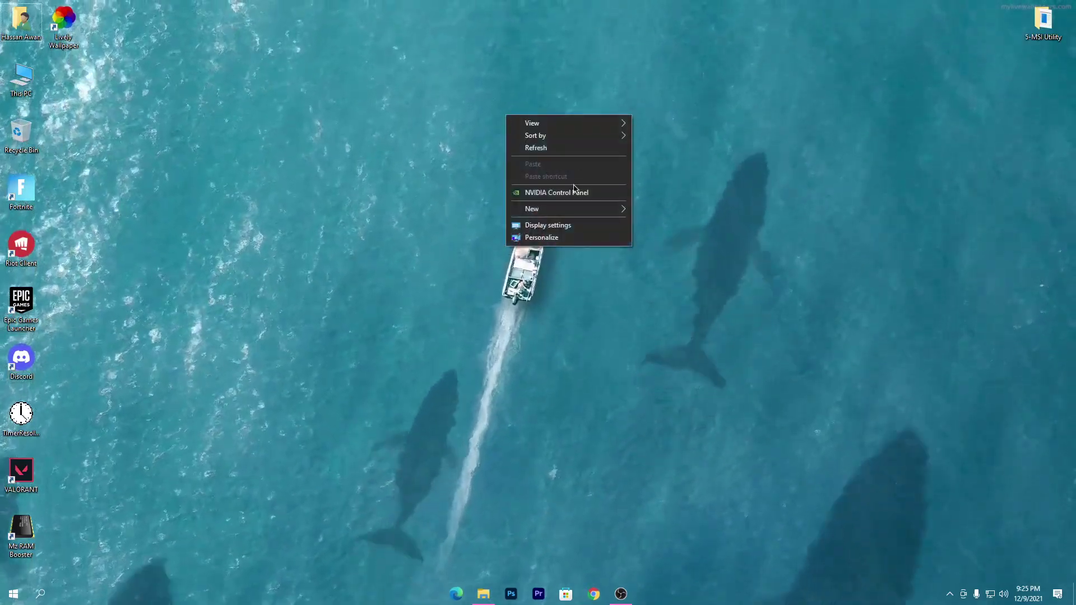
pyautogui.click(555, 192)
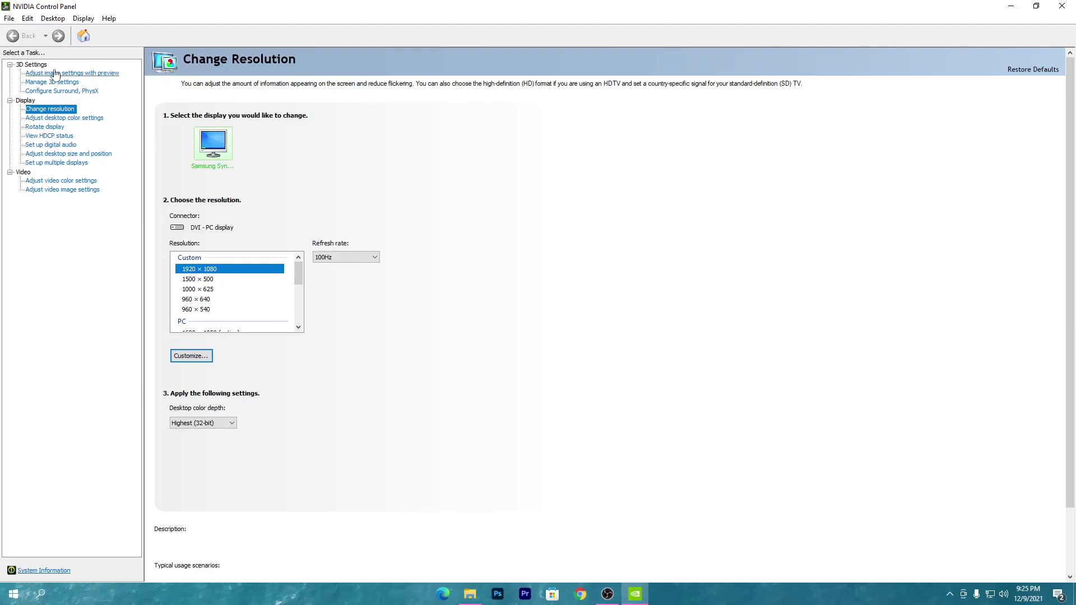
pyautogui.click(92, 75)
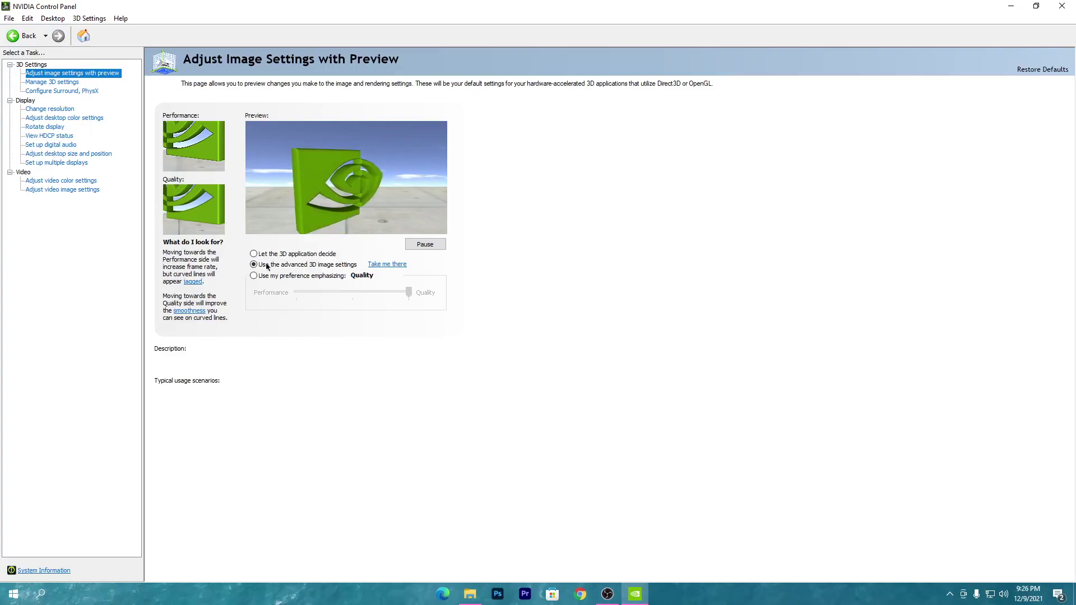
pyautogui.moveTo(275, 267)
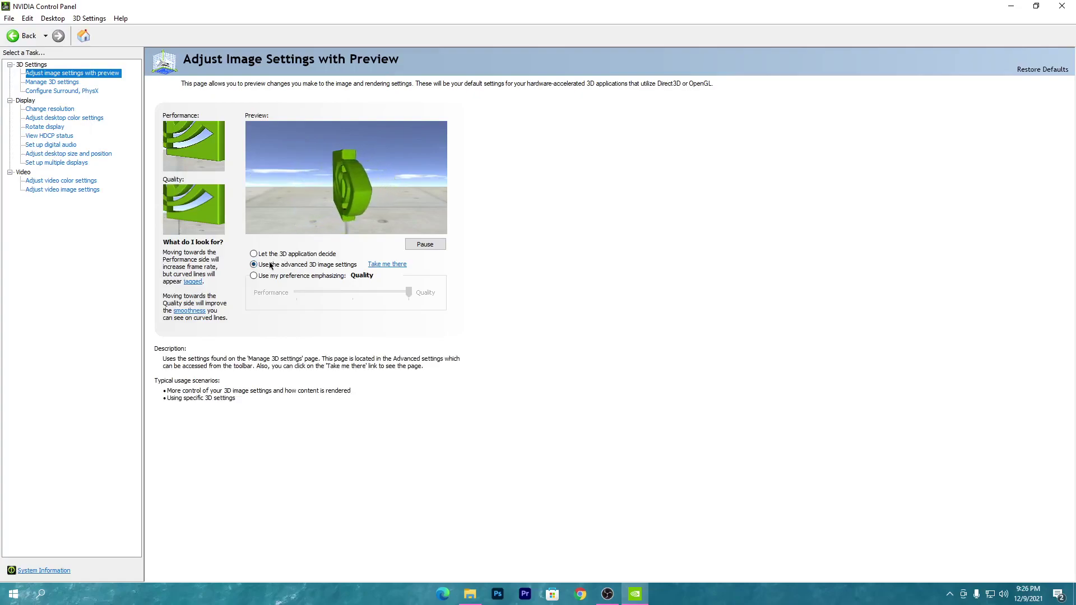
pyautogui.moveTo(347, 291)
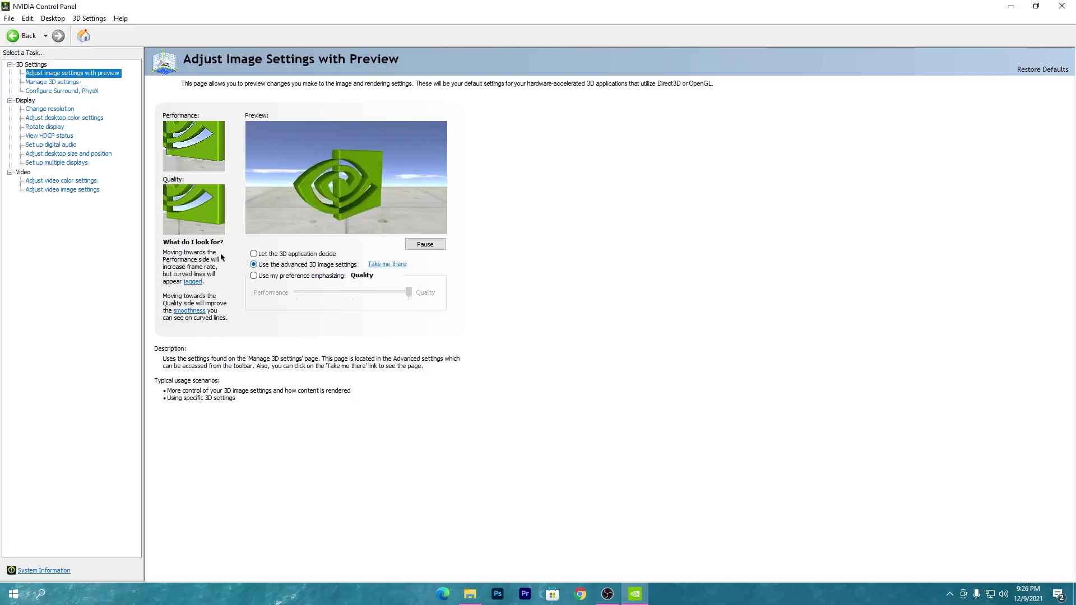
# - Go to the global Manage 3D settings and turn Image Scaling On
pyautogui.click(393, 266)
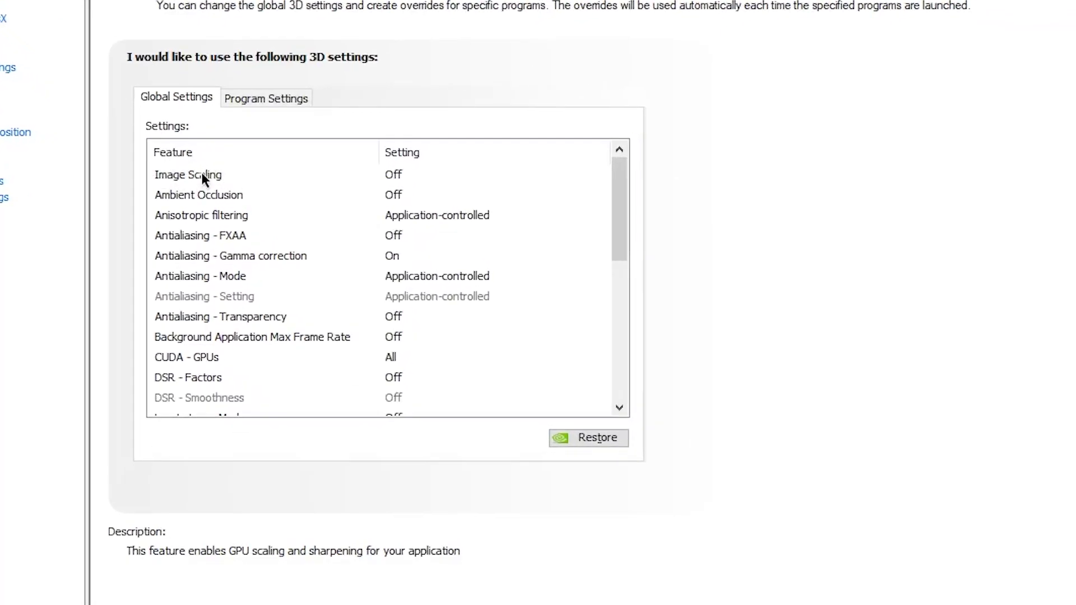
pyautogui.click(395, 176)
pyautogui.click(426, 175)
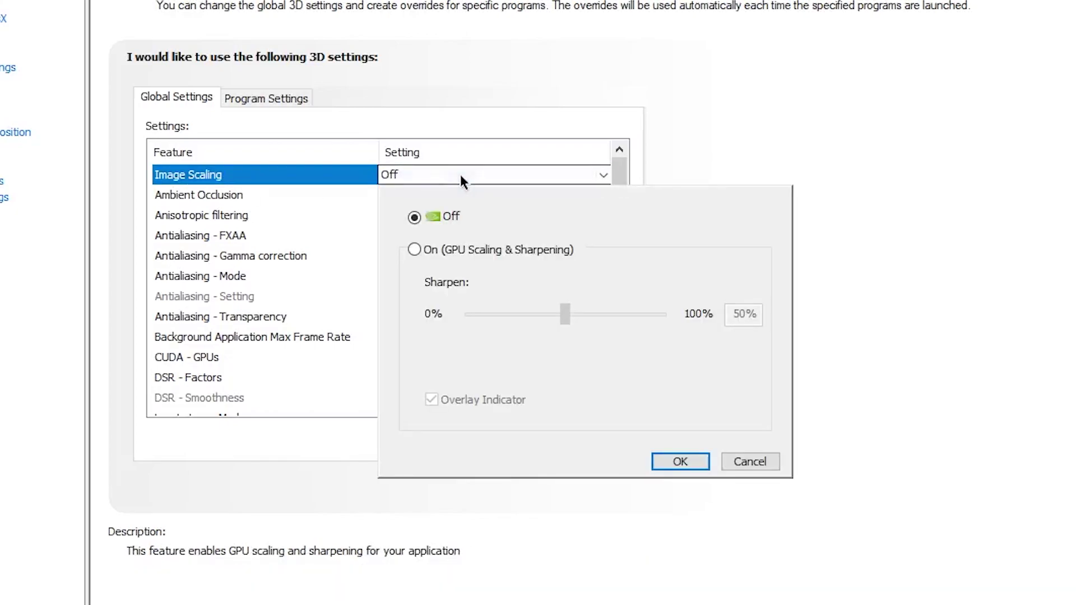
pyautogui.click(422, 250)
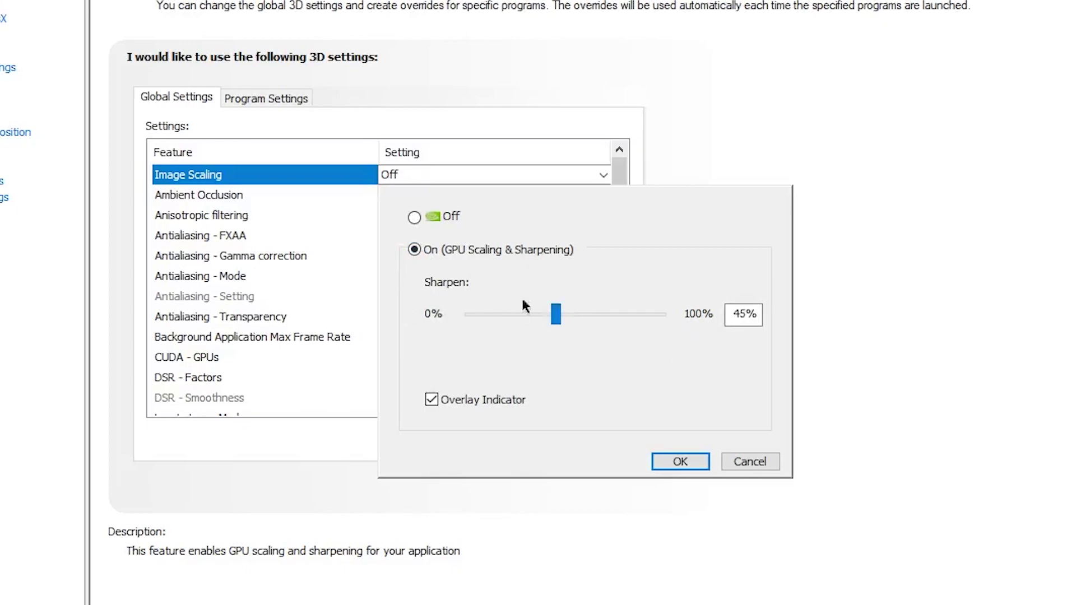
pyautogui.click(678, 459)
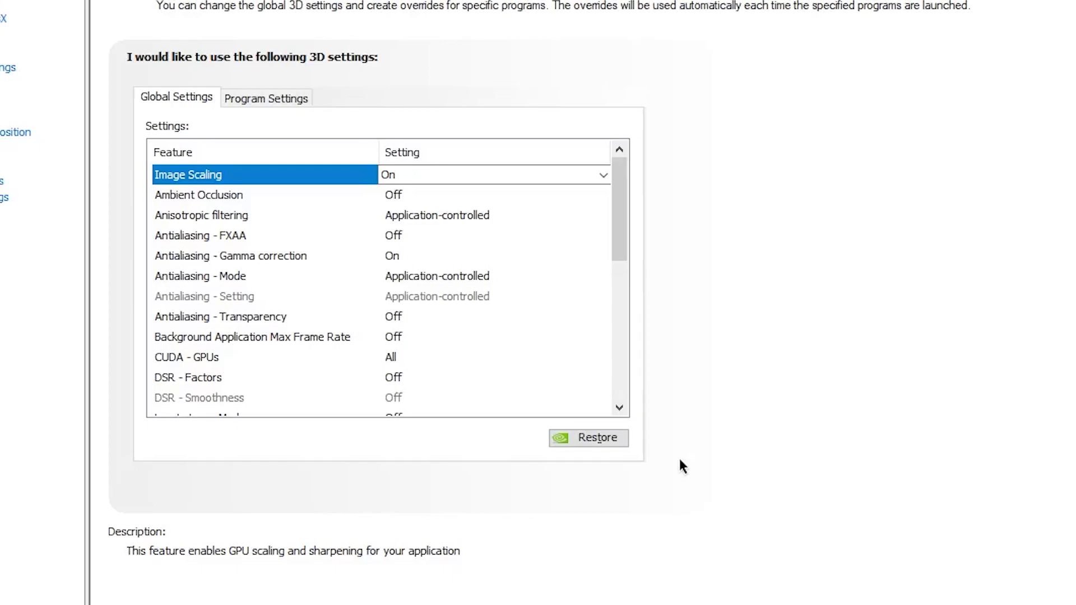
# - Set Image Scaling back to Off after trying 42% sharpening
pyautogui.click(600, 175)
pyautogui.moveTo(556, 315)
pyautogui.mouseDown()
pyautogui.moveTo(574, 316)
pyautogui.moveTo(550, 317)
pyautogui.mouseUp()
pyautogui.click(414, 217)
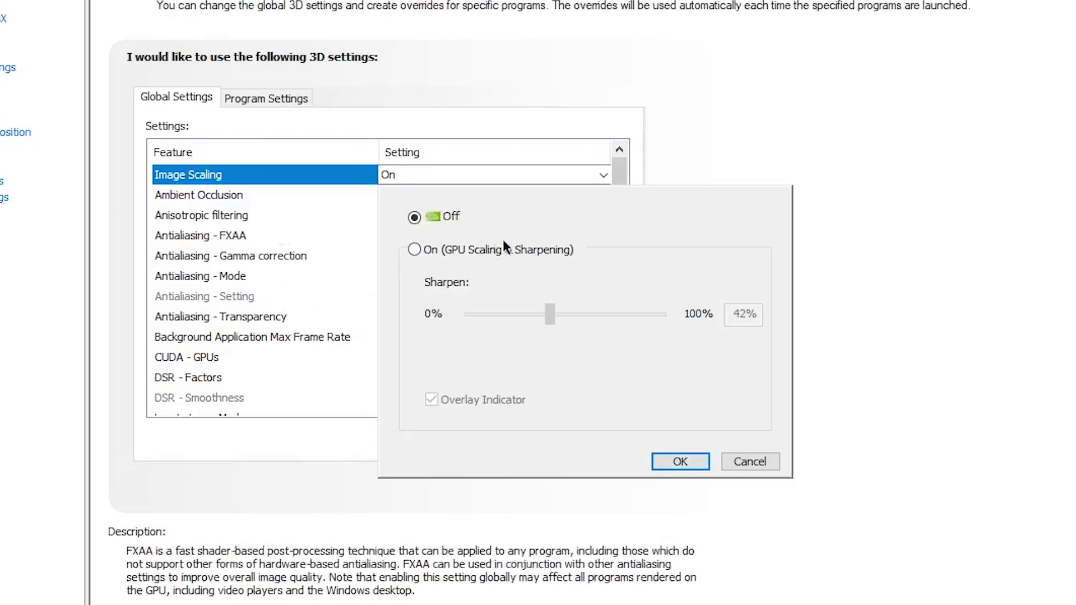
pyautogui.click(674, 462)
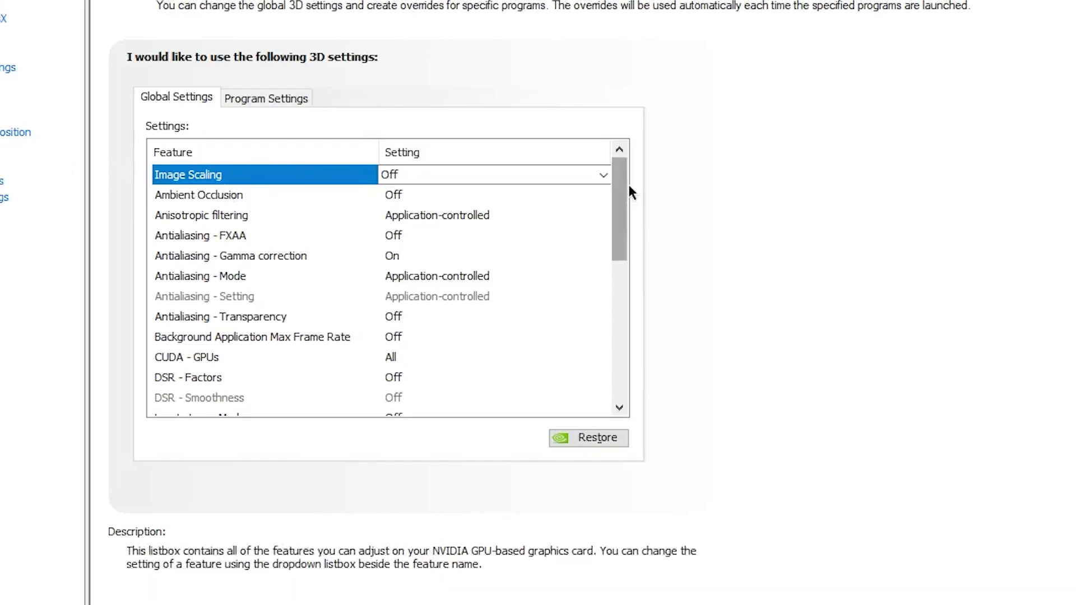
pyautogui.moveTo(620, 189); pyautogui.dragTo(613, 214)
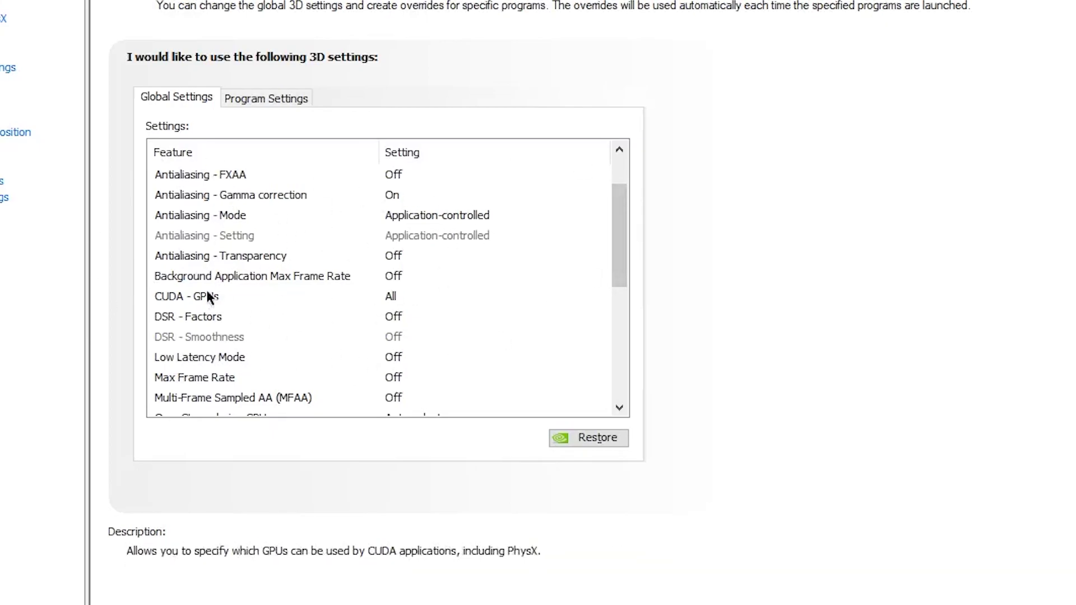
pyautogui.click(423, 358)
# - Set Low Latency Mode to Ultra
pyautogui.click(409, 362)
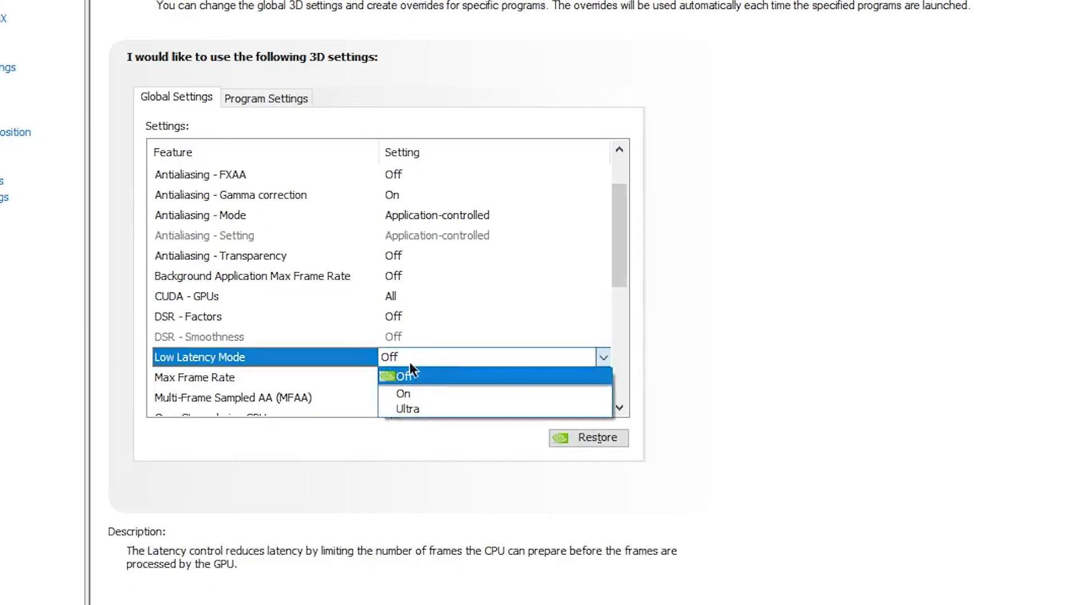
pyautogui.click(432, 409)
pyautogui.scroll(1, 425, 409)
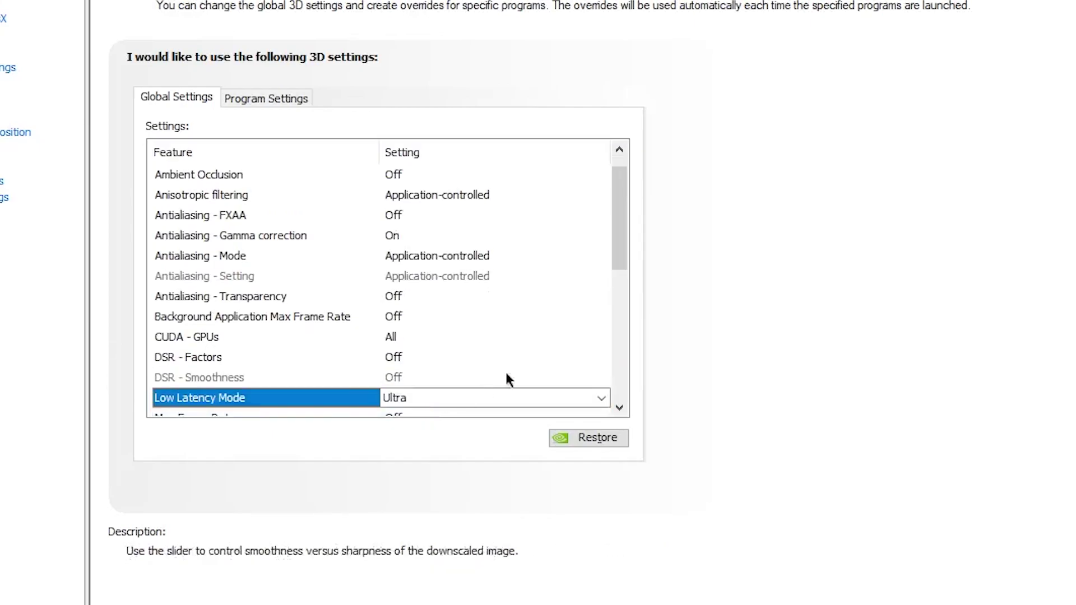
pyautogui.moveTo(620, 240); pyautogui.dragTo(620, 305)
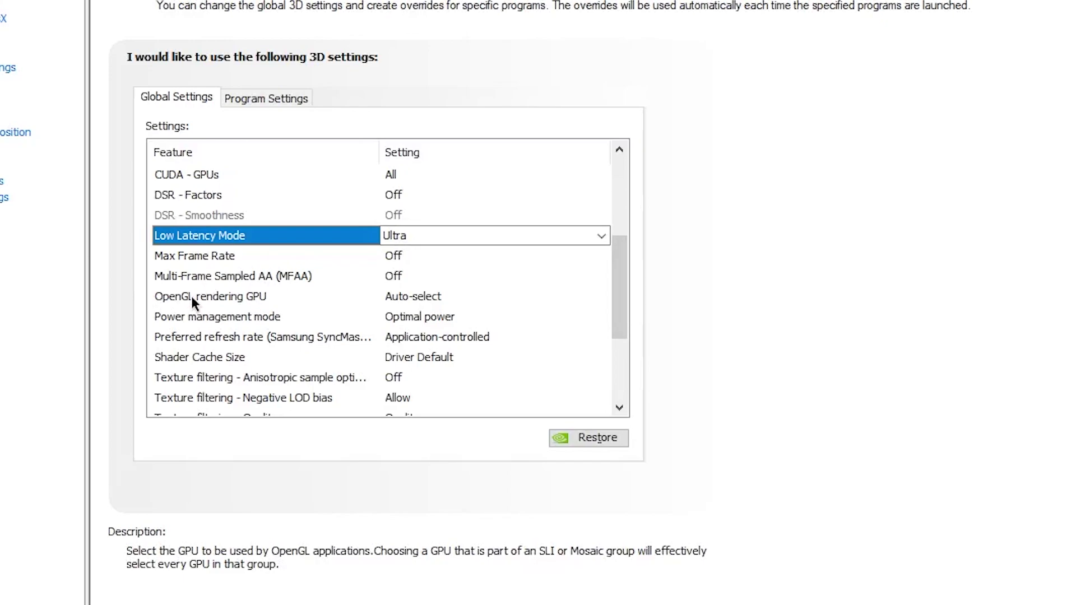
# - Set the OpenGL rendering GPU to NVIDIA GeForce GTX 1650 SUPER
pyautogui.click(394, 296)
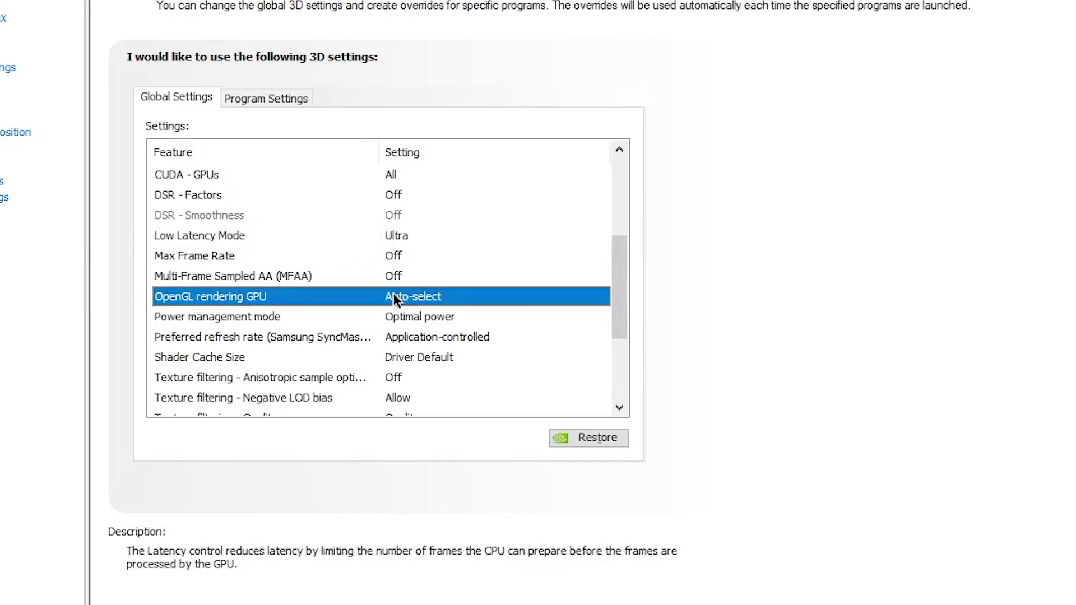
pyautogui.click(557, 298)
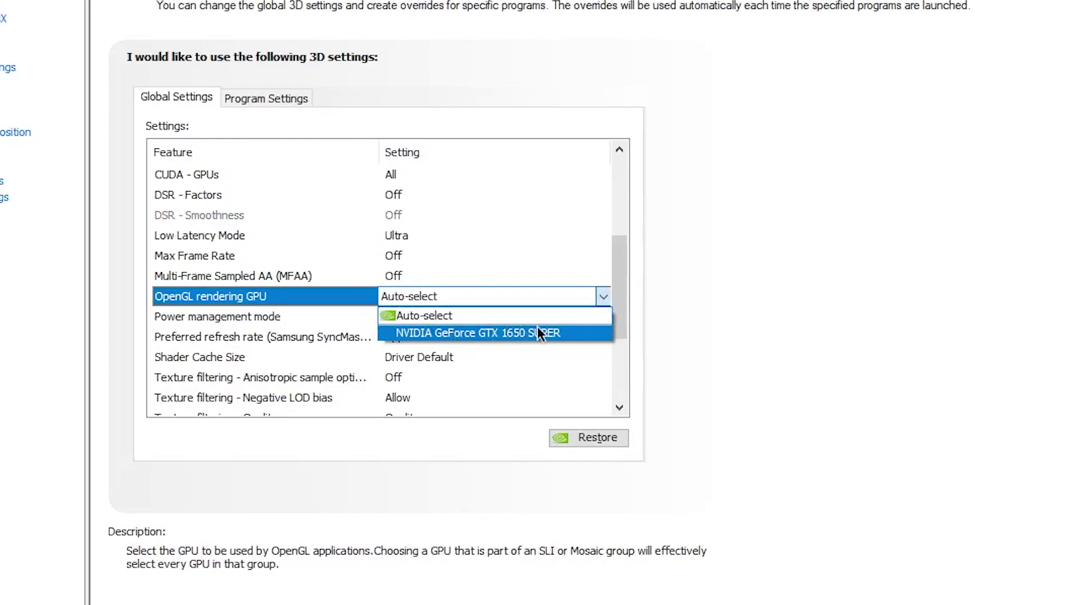
pyautogui.click(460, 332)
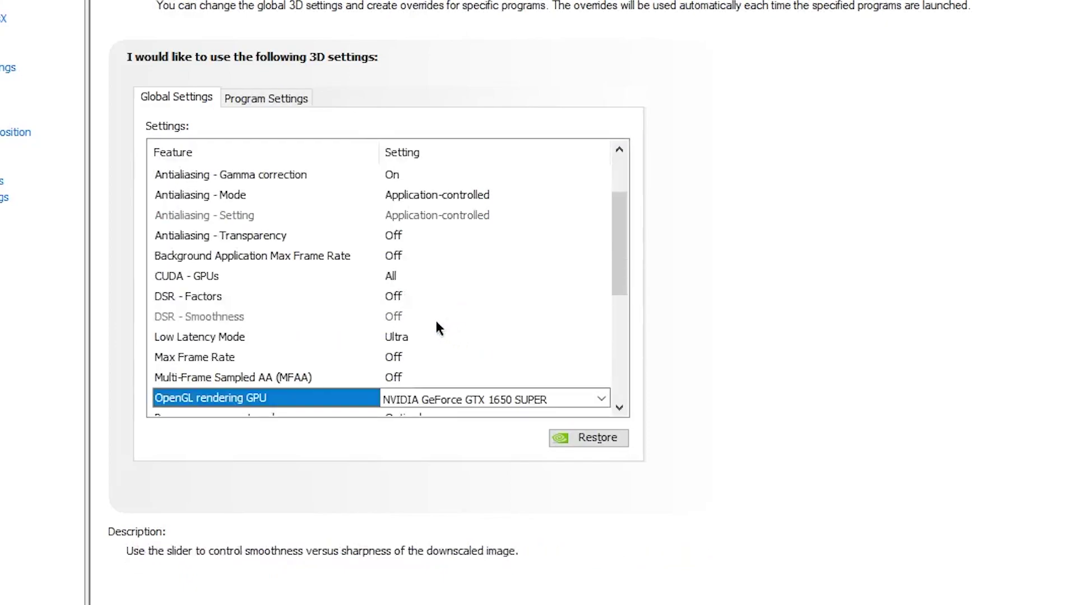
pyautogui.moveTo(631, 224); pyautogui.dragTo(620, 278)
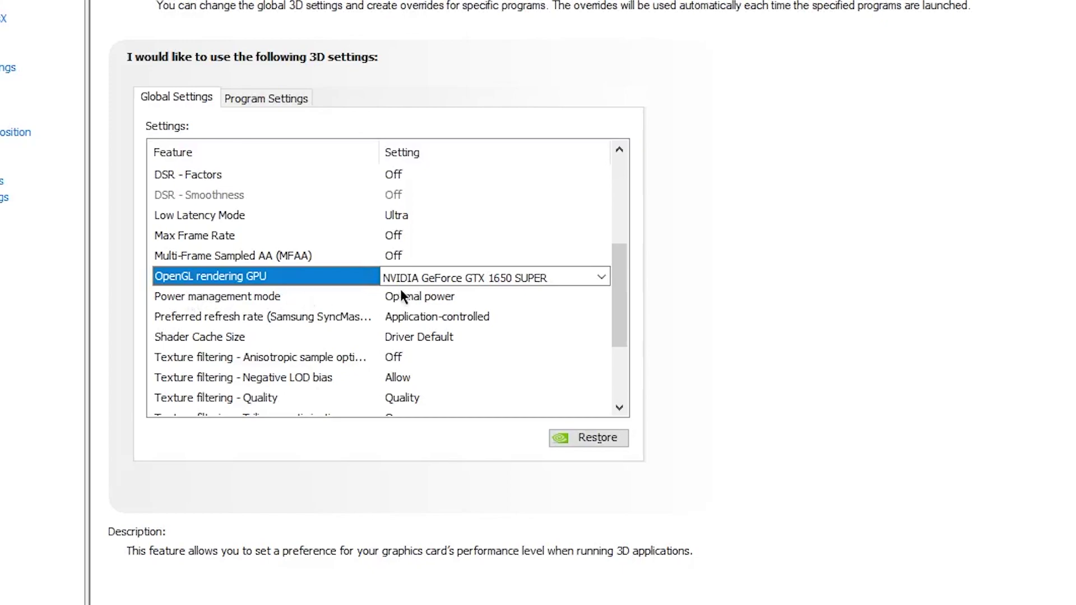
pyautogui.click(422, 298)
# - Set Power management mode to Prefer maximum performance
pyautogui.click(422, 298)
pyautogui.click(426, 343)
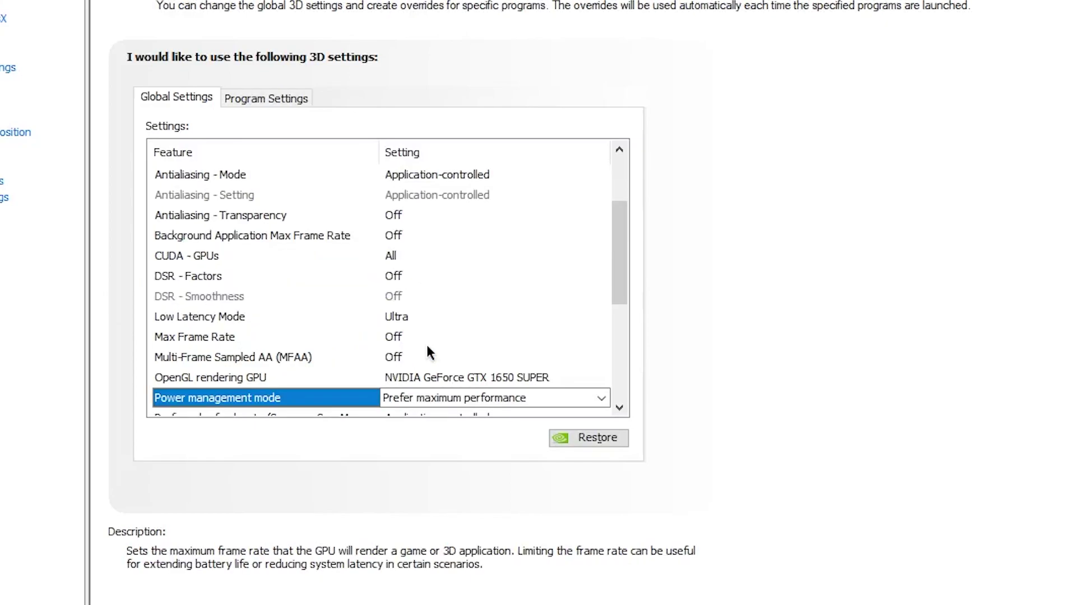
pyautogui.moveTo(617, 260); pyautogui.dragTo(624, 297)
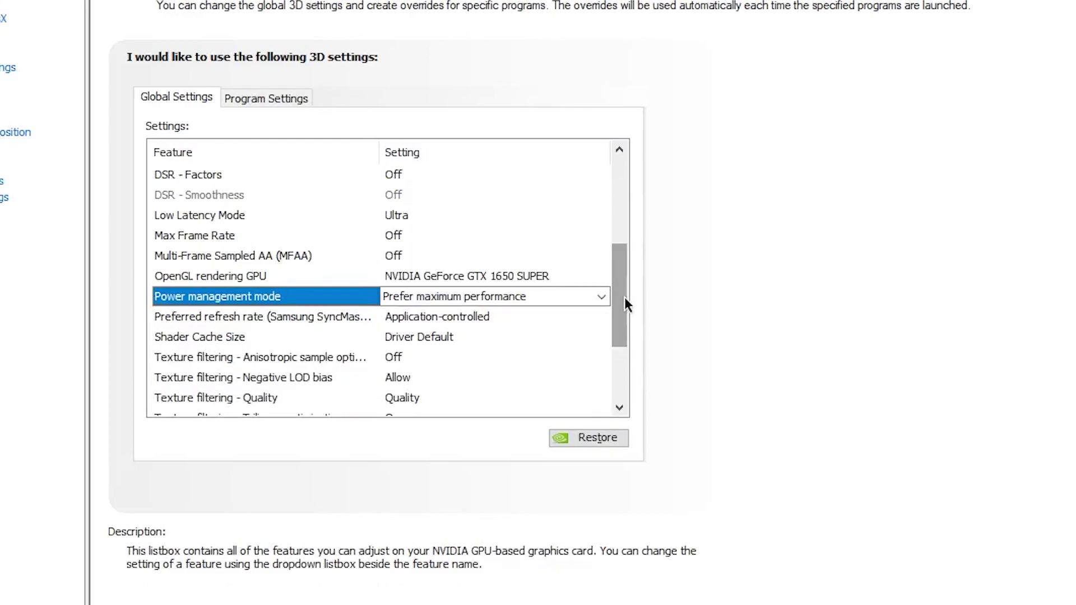
pyautogui.moveTo(624, 297); pyautogui.dragTo(623, 312)
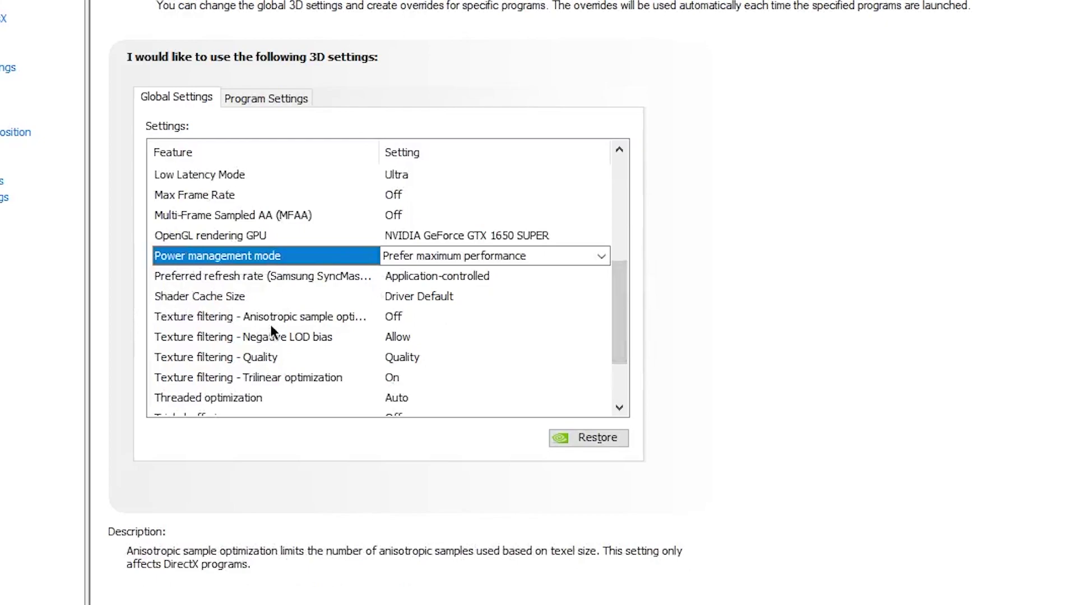
# - Set Texture filtering - Quality to High performance
pyautogui.click(438, 359)
pyautogui.click(442, 358)
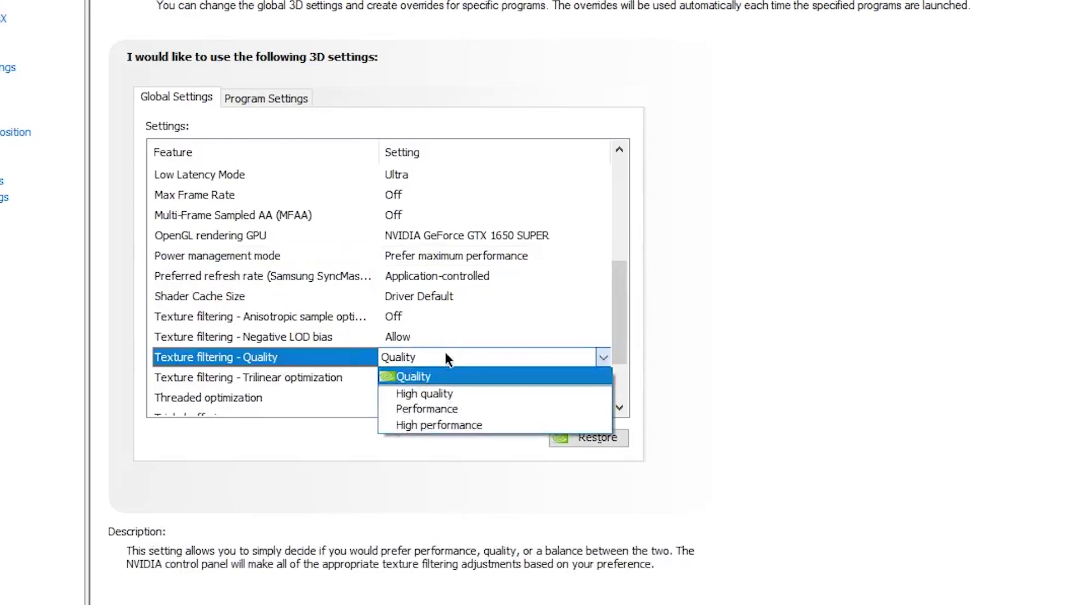
pyautogui.click(429, 425)
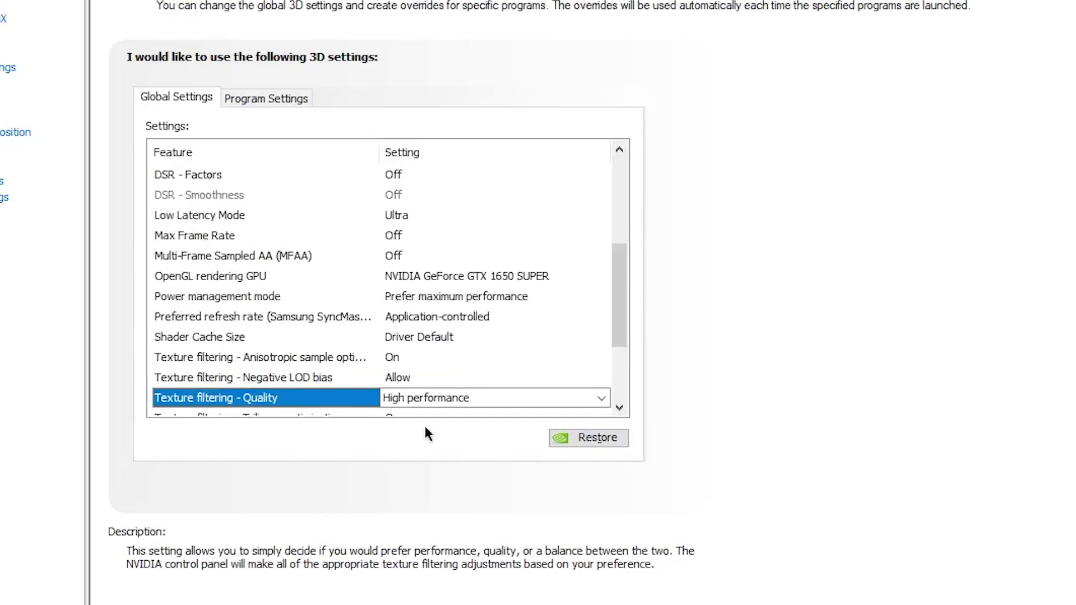
pyautogui.moveTo(619, 272); pyautogui.dragTo(620, 297)
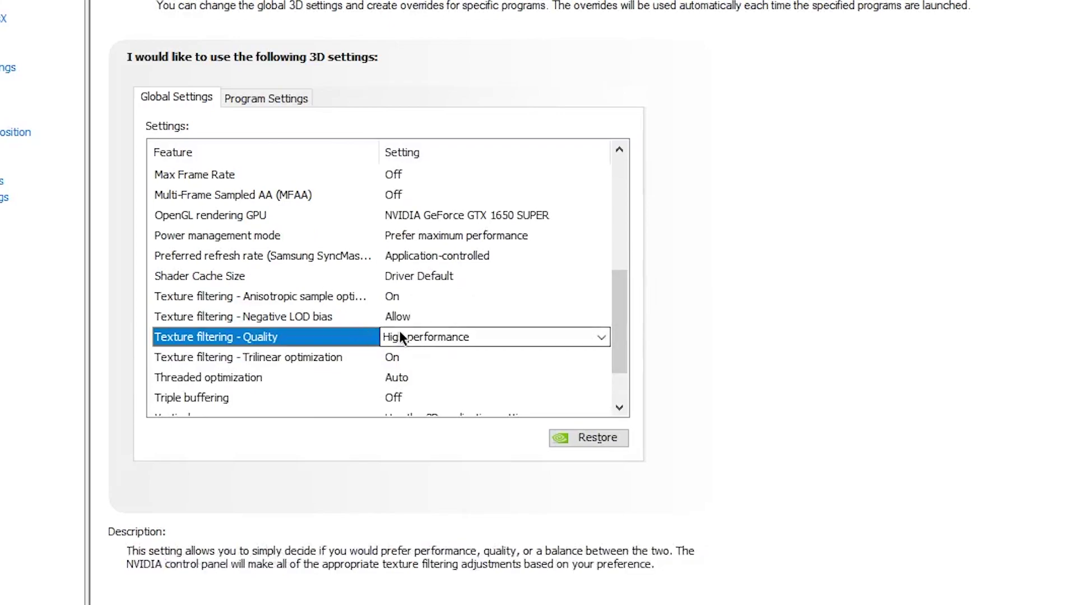
pyautogui.moveTo(616, 317); pyautogui.dragTo(617, 344)
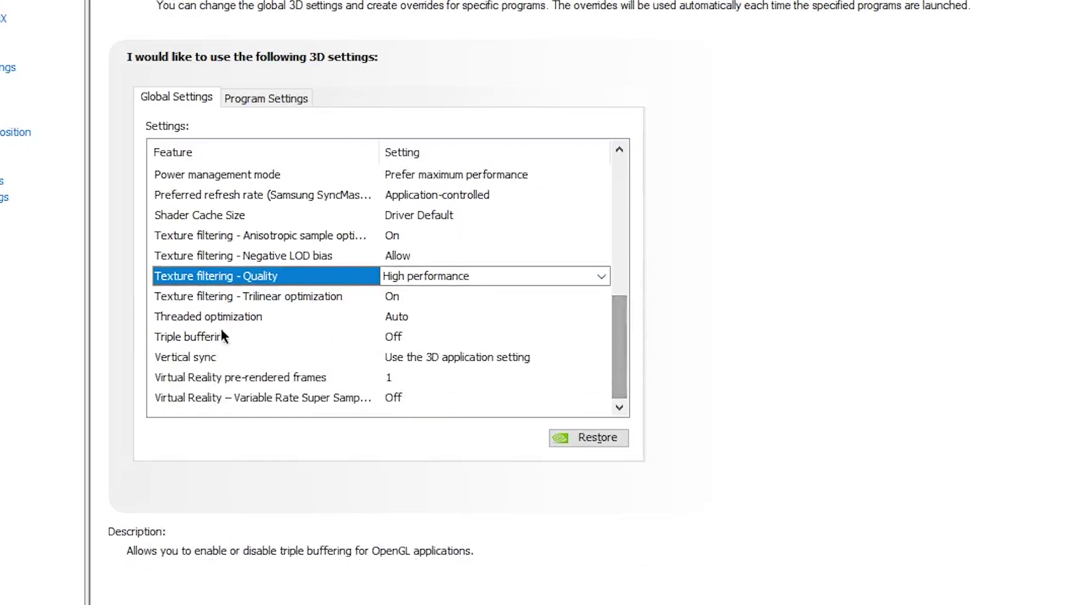
# - Change Threaded optimization from Auto to On
pyautogui.click(399, 315)
pyautogui.click(399, 317)
pyautogui.click(404, 372)
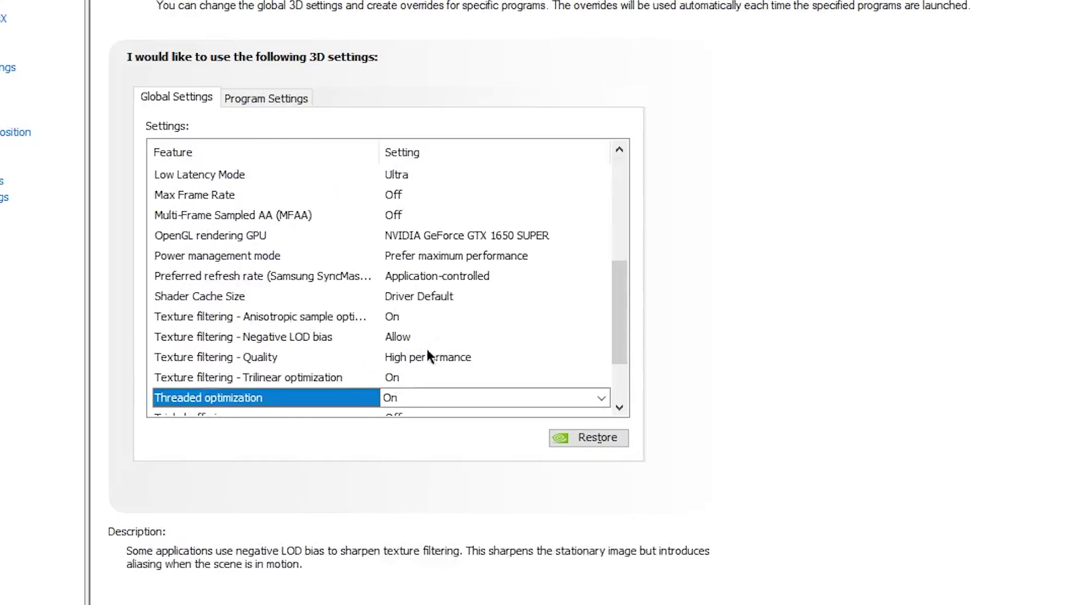
pyautogui.moveTo(618, 311); pyautogui.dragTo(625, 348)
pyautogui.moveTo(183, 359)
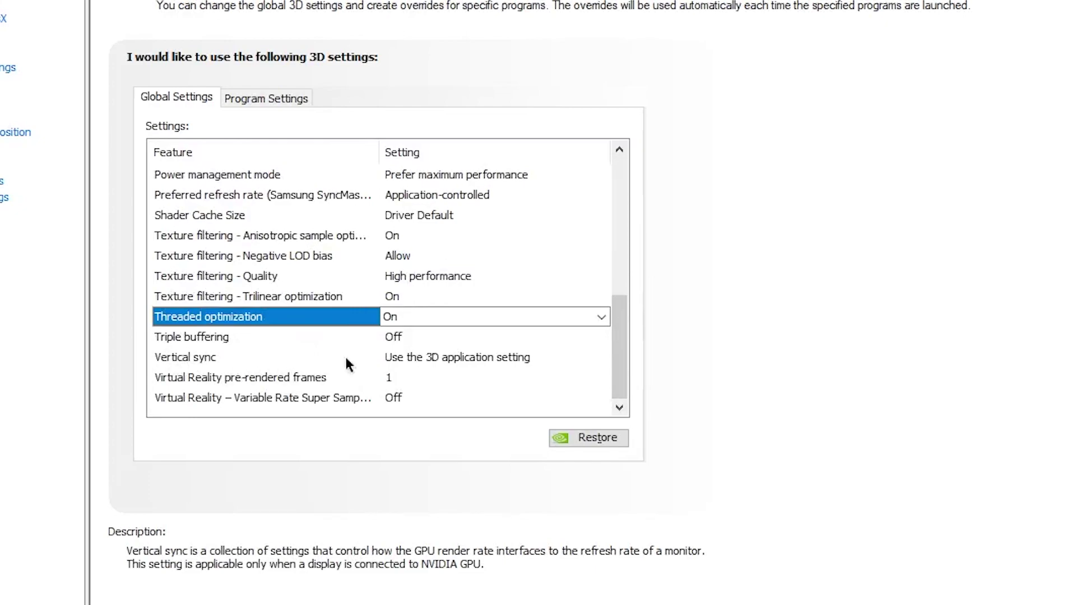
pyautogui.click(424, 356)
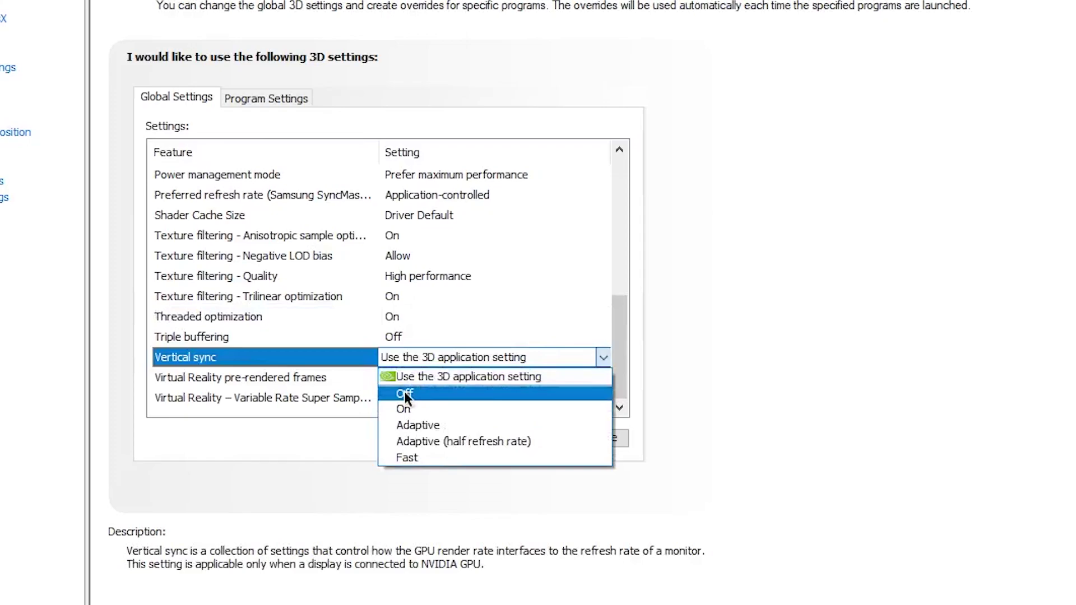
pyautogui.click(442, 394)
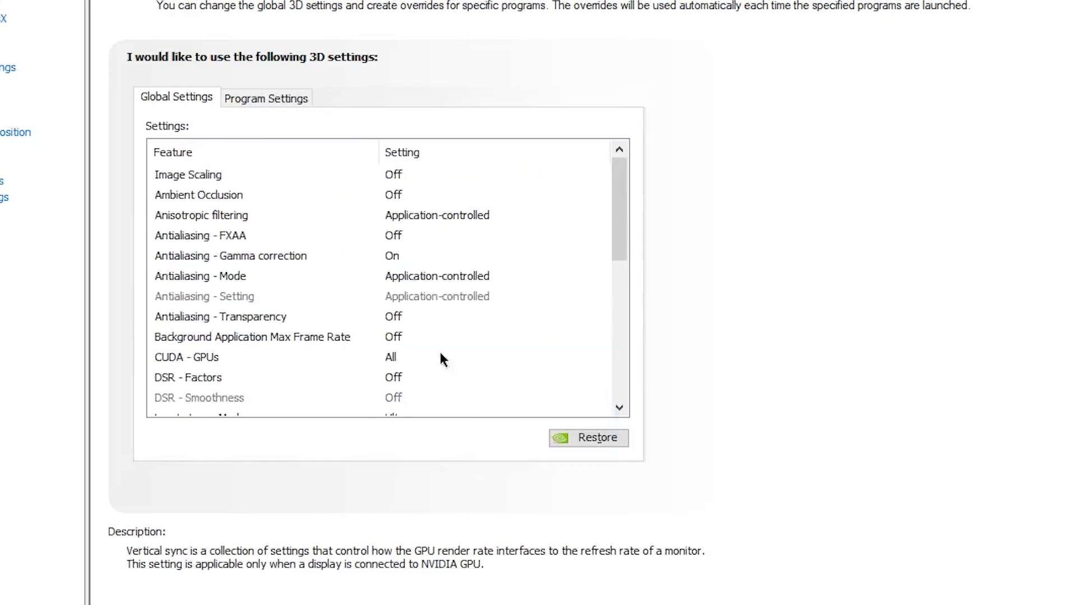
pyautogui.click(426, 398)
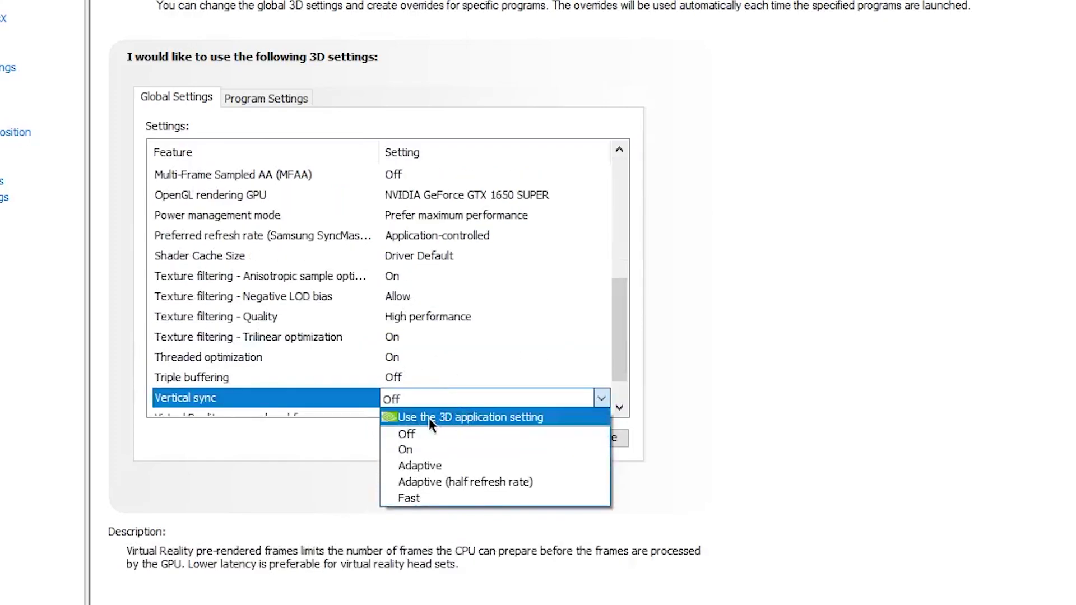
pyautogui.click(432, 418)
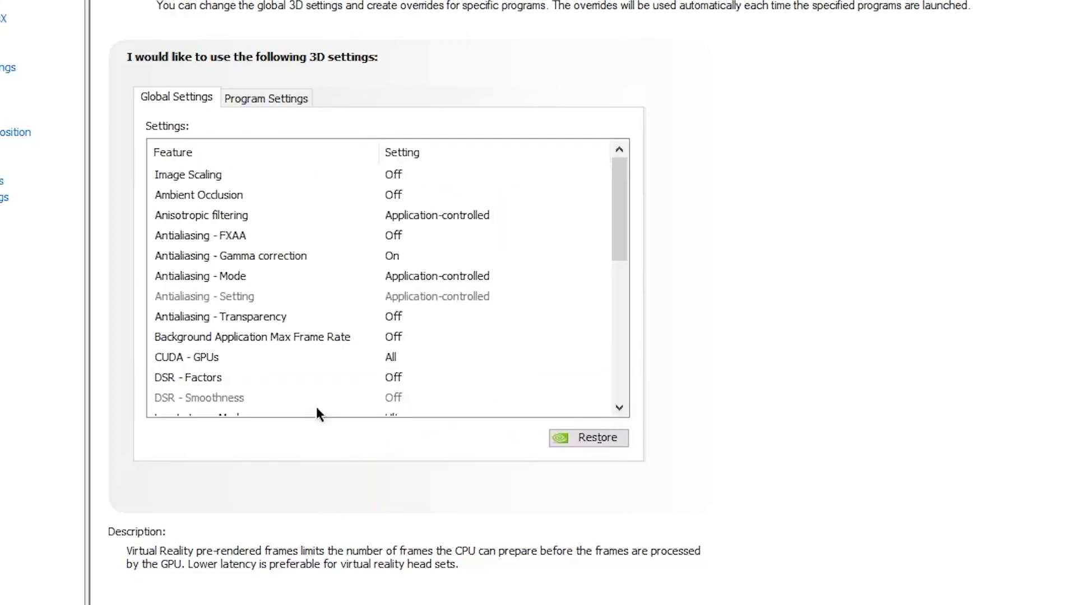
pyautogui.scroll(-1, 621, 362)
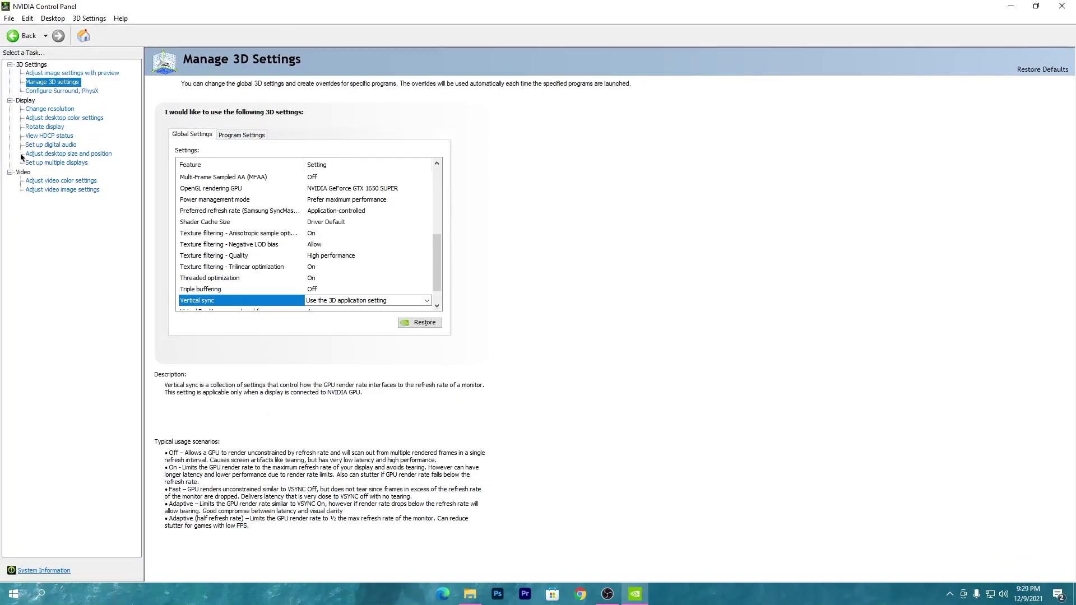
# - Switch desktop scaling to Full-screen, apply it, and close NVIDIA Control Panel
pyautogui.click(53, 157)
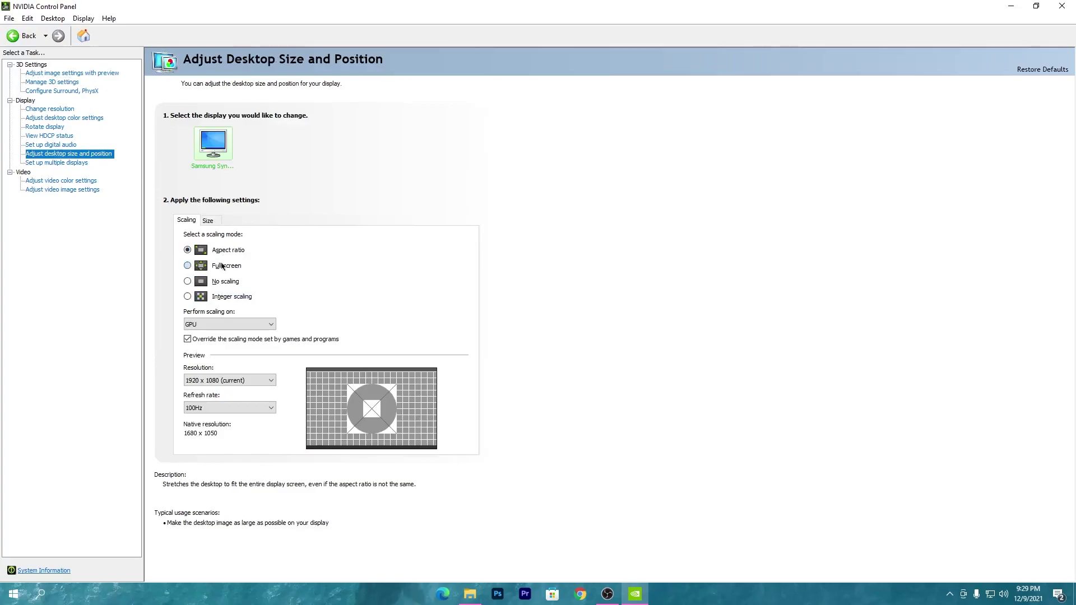
pyautogui.click(189, 266)
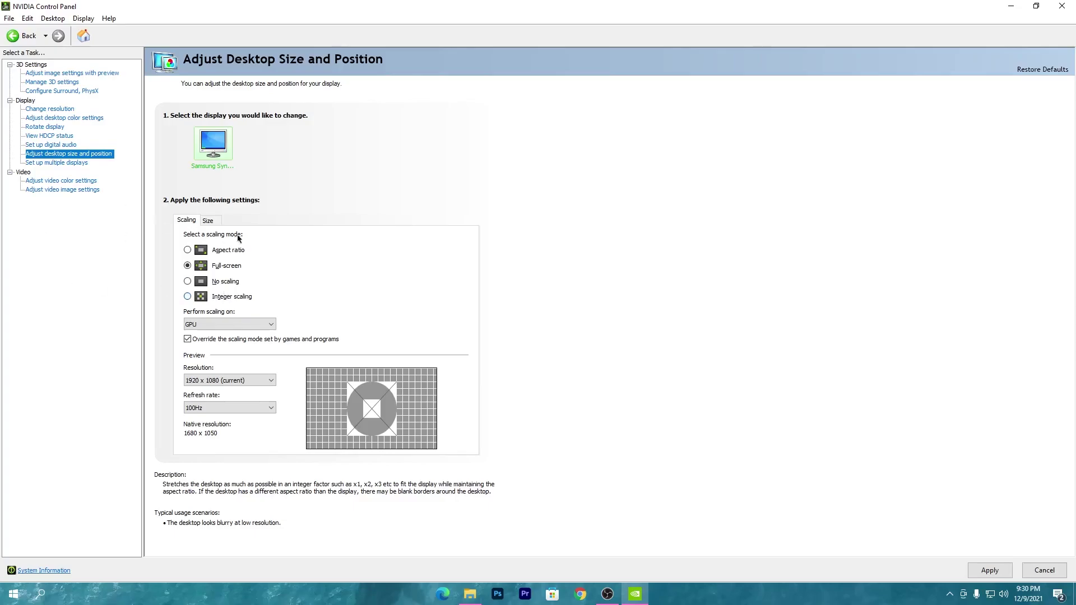
pyautogui.click(988, 570)
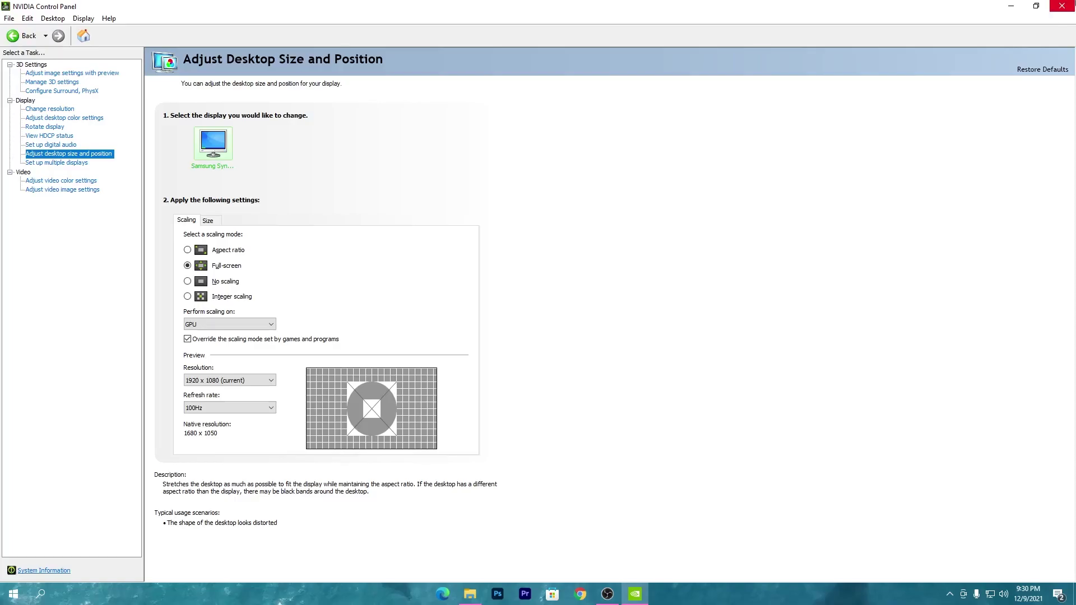
pyautogui.click(1061, 5)
pyautogui.moveTo(581, 124); pyautogui.dragTo(398, 138)
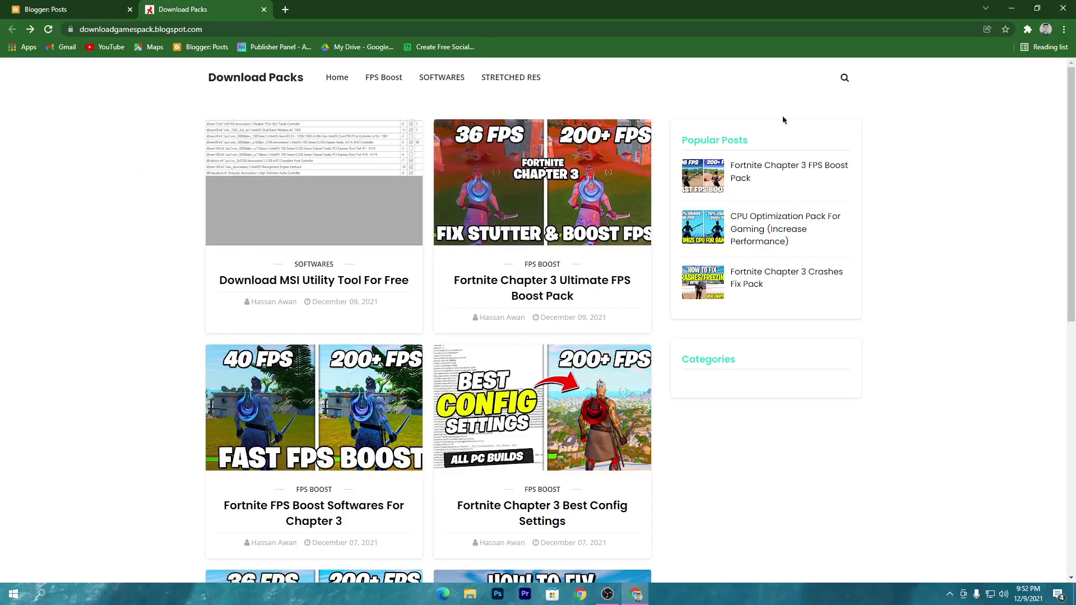
# - Search the blog for MSI and follow the Download MSI Utility Tool post's download link
pyautogui.click(845, 79)
pyautogui.write('msi')
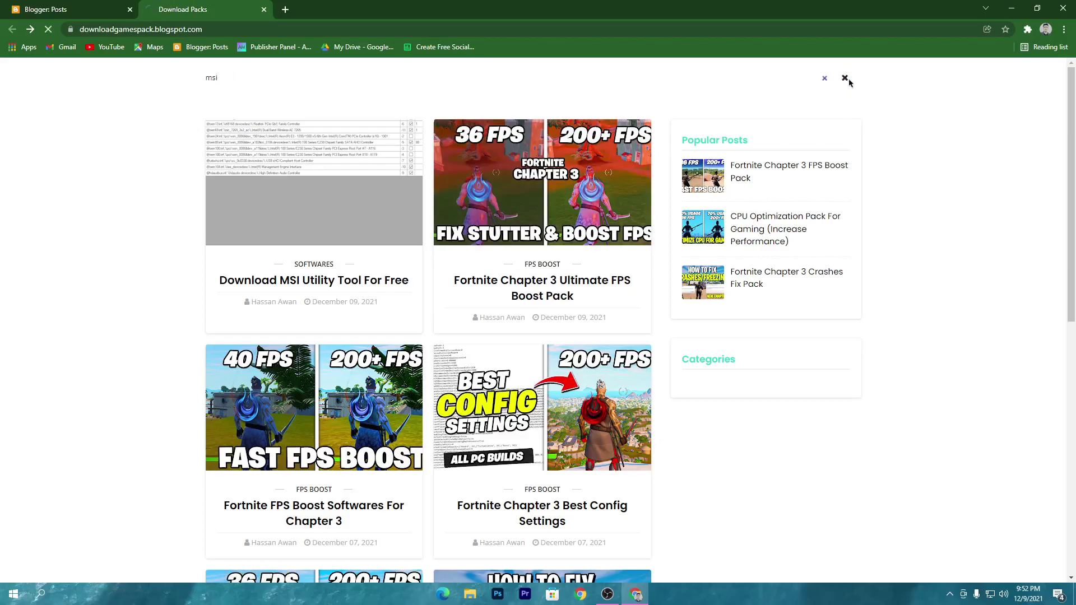
pyautogui.press('Return')
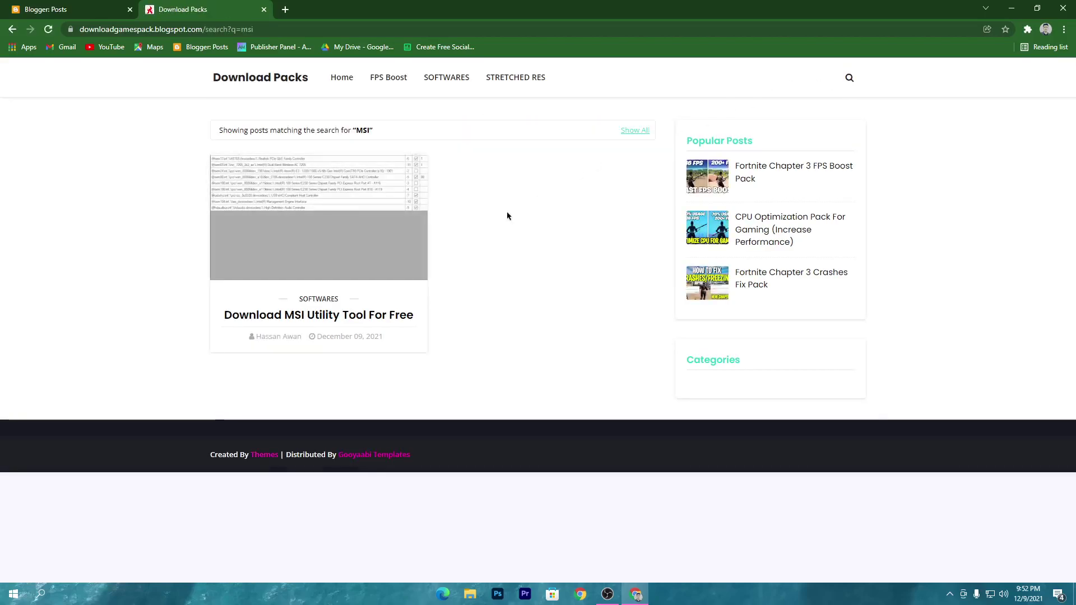
pyautogui.click(338, 241)
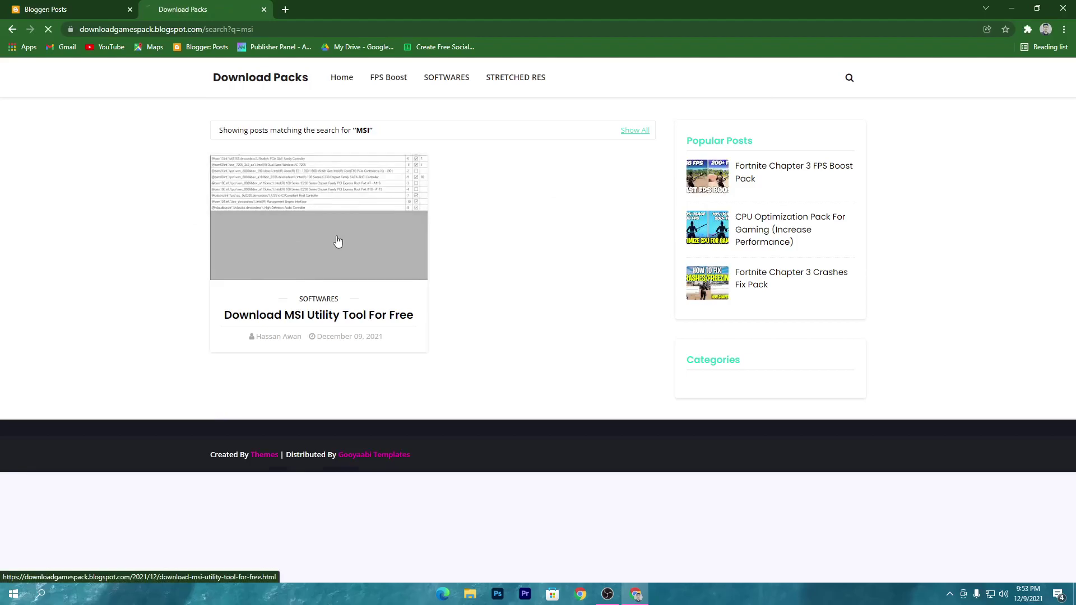
pyautogui.scroll(-8, 440, 381)
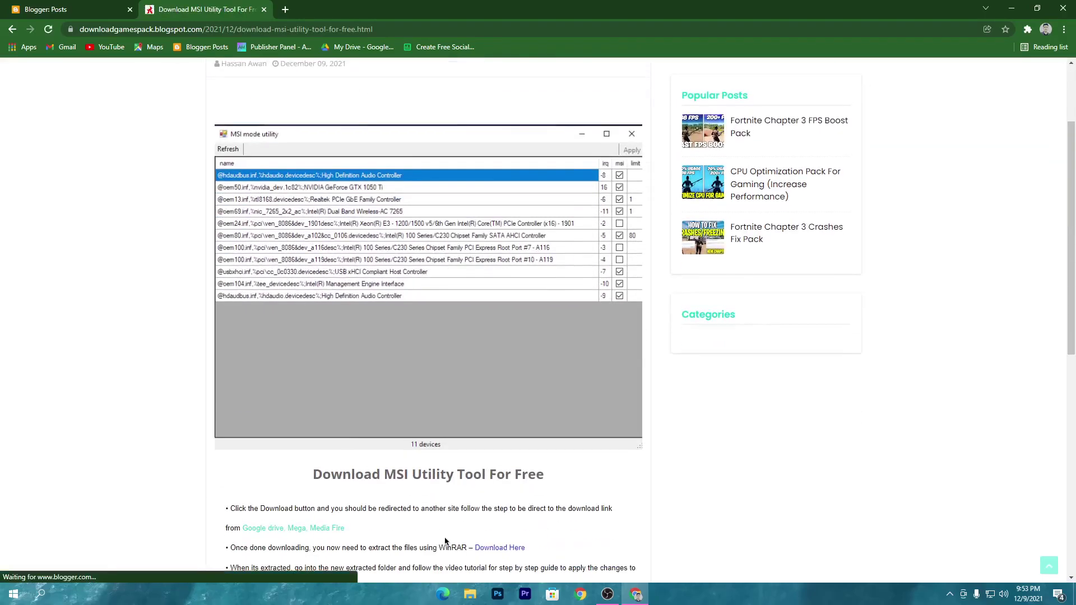
pyautogui.click(439, 381)
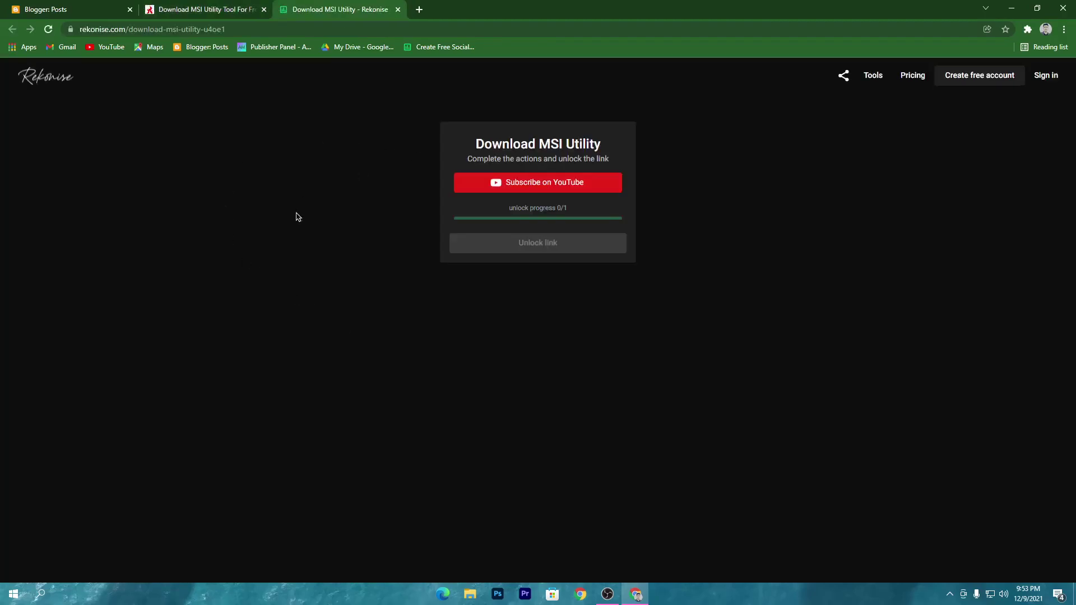
# - Subscribe on YouTube and unlock the link to MSI_util_v2.zip
pyautogui.click(554, 184)
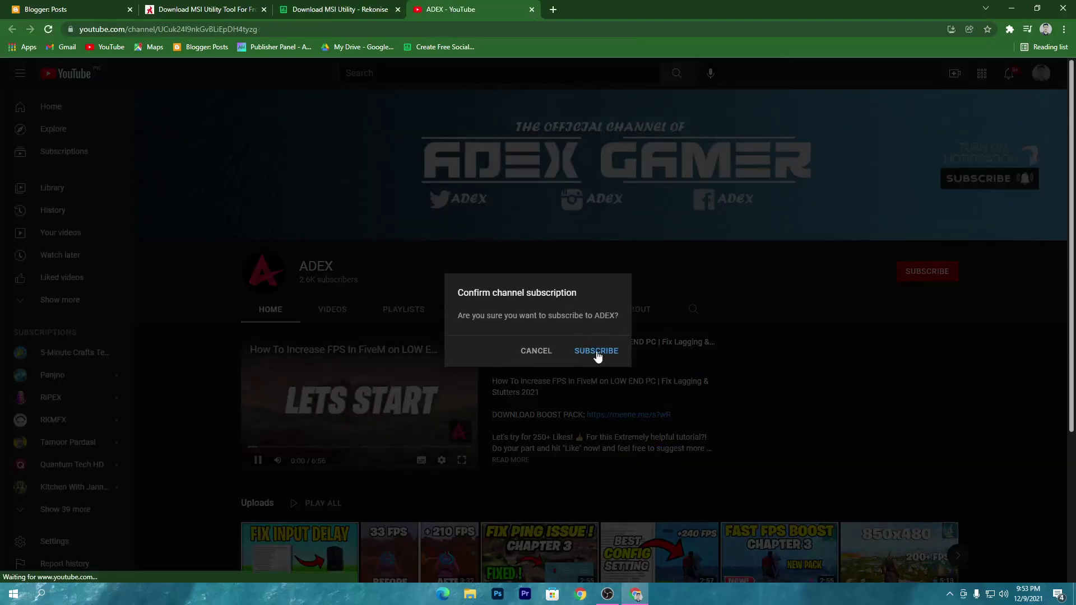
pyautogui.click(594, 350)
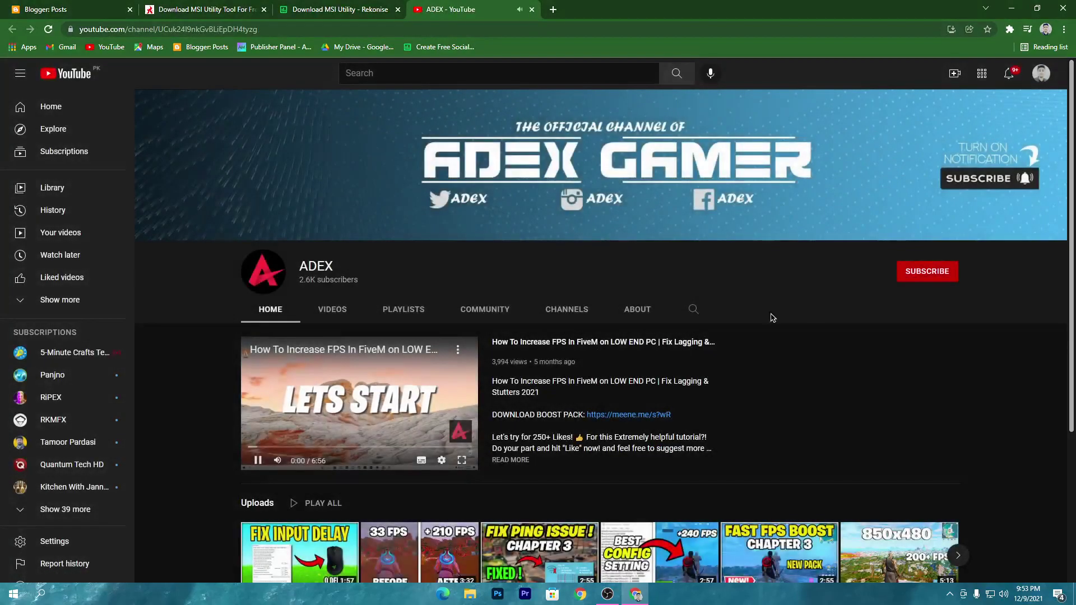
pyautogui.hotkey('ctrl', 'shift', 'Tab')
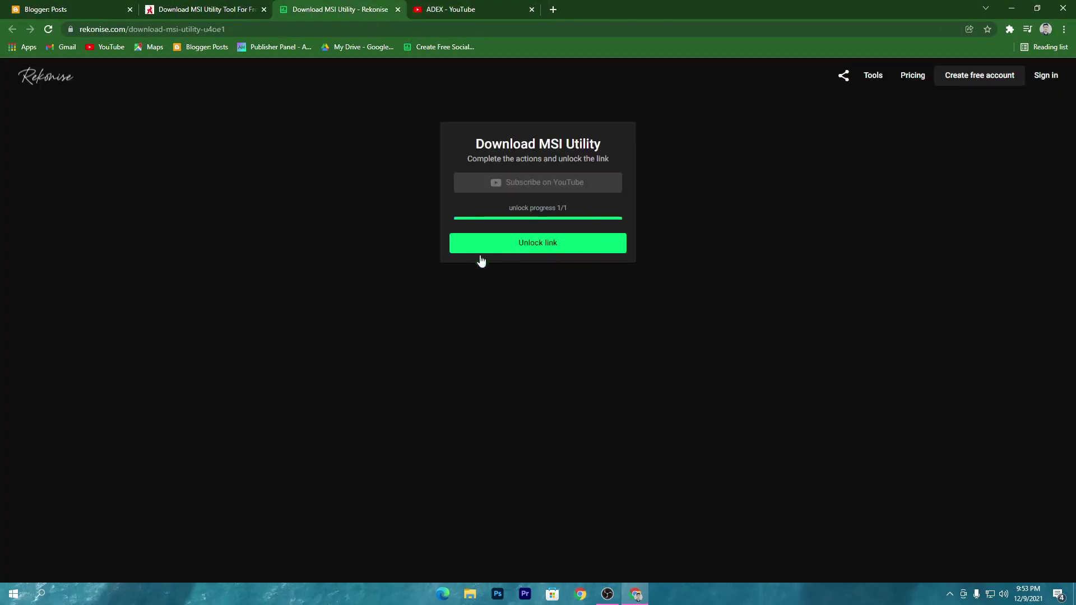
pyautogui.click(601, 248)
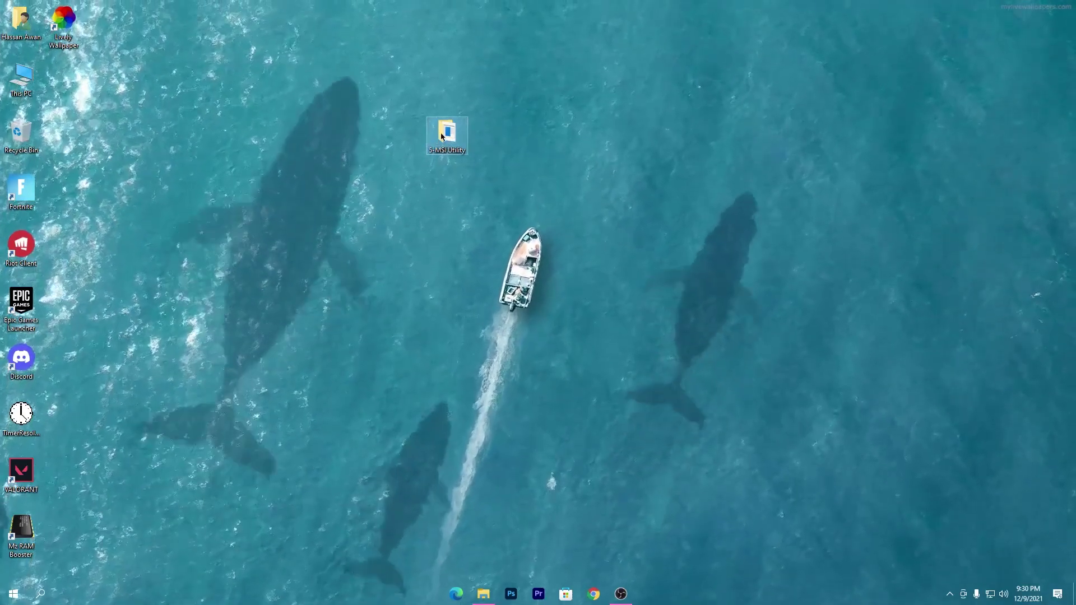
pyautogui.doubleClick(443, 135)
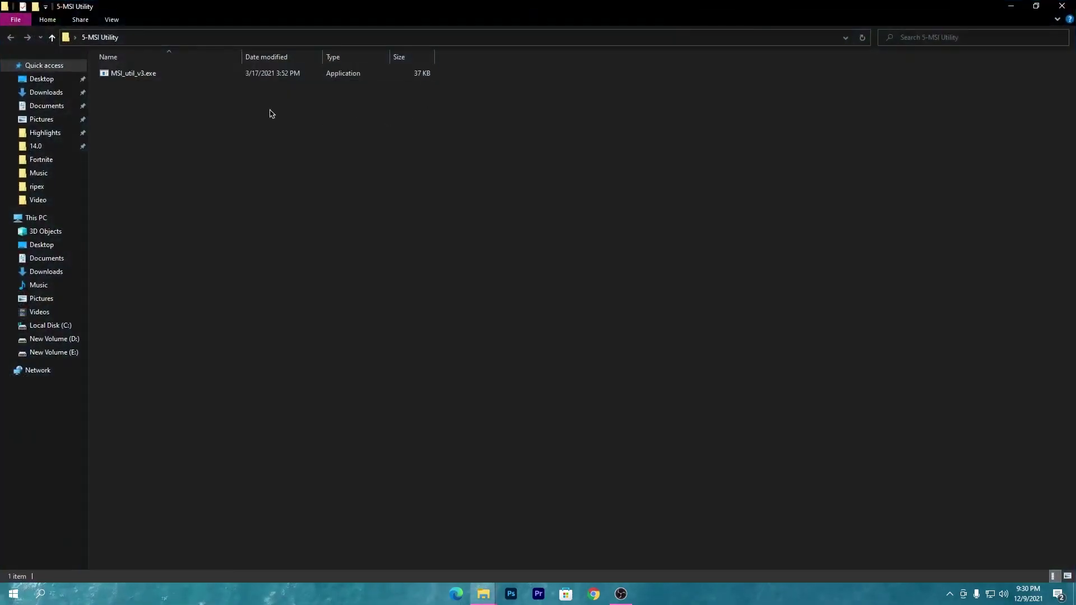
# - Run MSI_util_v3.exe as administrator and accept the UAC prompt
pyautogui.rightClick(129, 76)
pyautogui.click(179, 92)
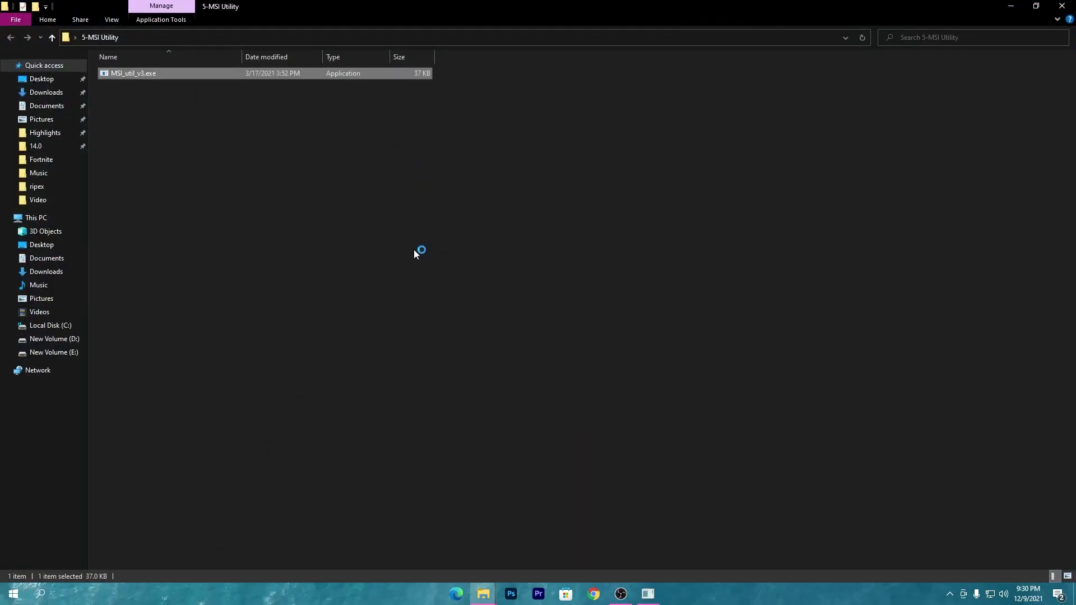
pyautogui.click(452, 386)
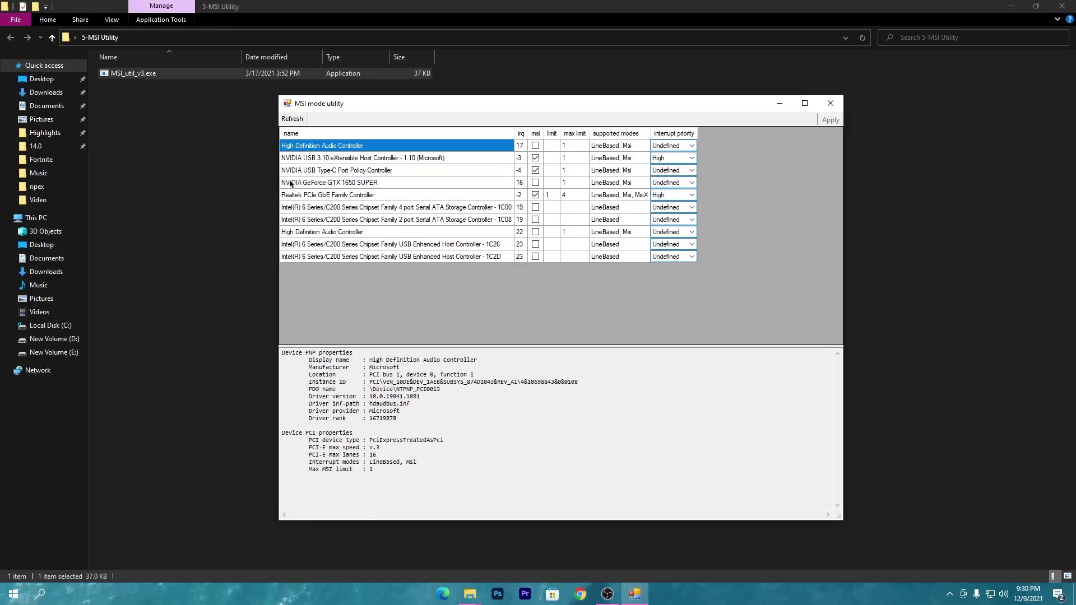
# - Tick msi and set High interrupt priority for the GTX 1650 SUPER, apply, then close both windows
pyautogui.click(349, 183)
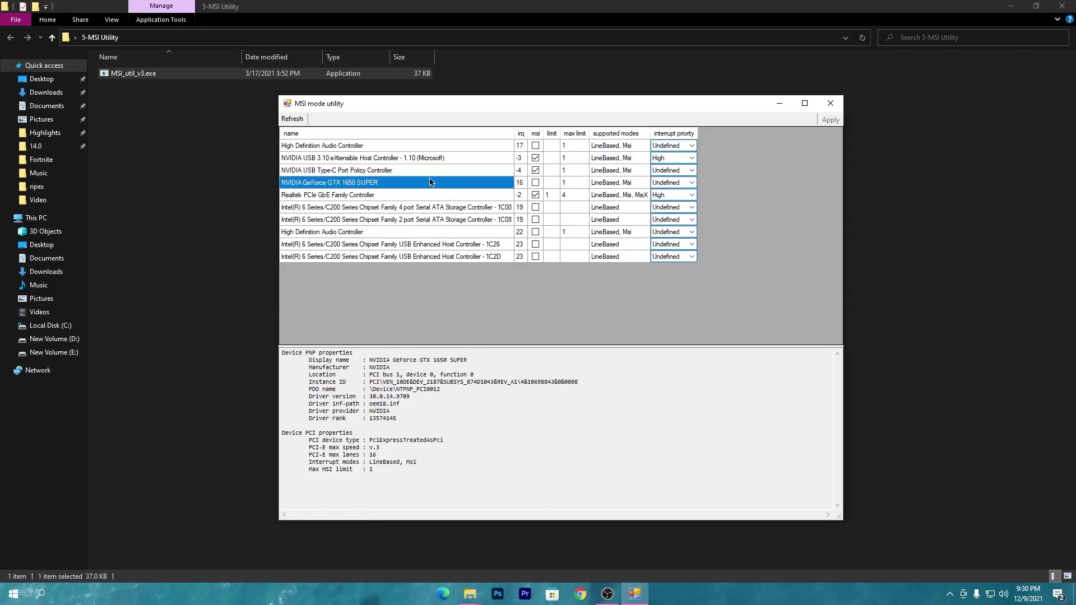
pyautogui.click(536, 182)
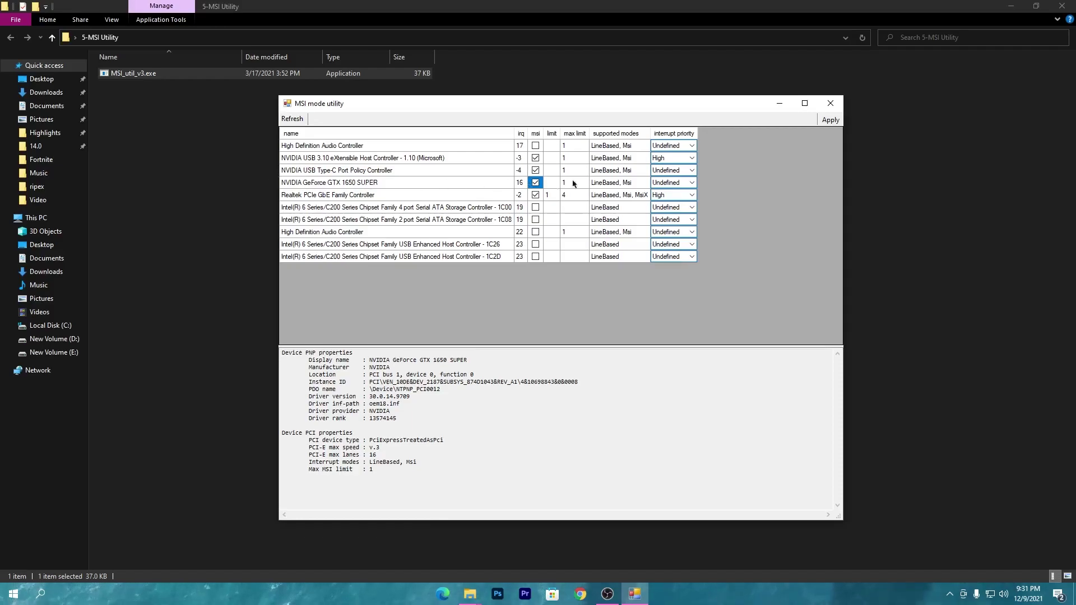
pyautogui.click(676, 183)
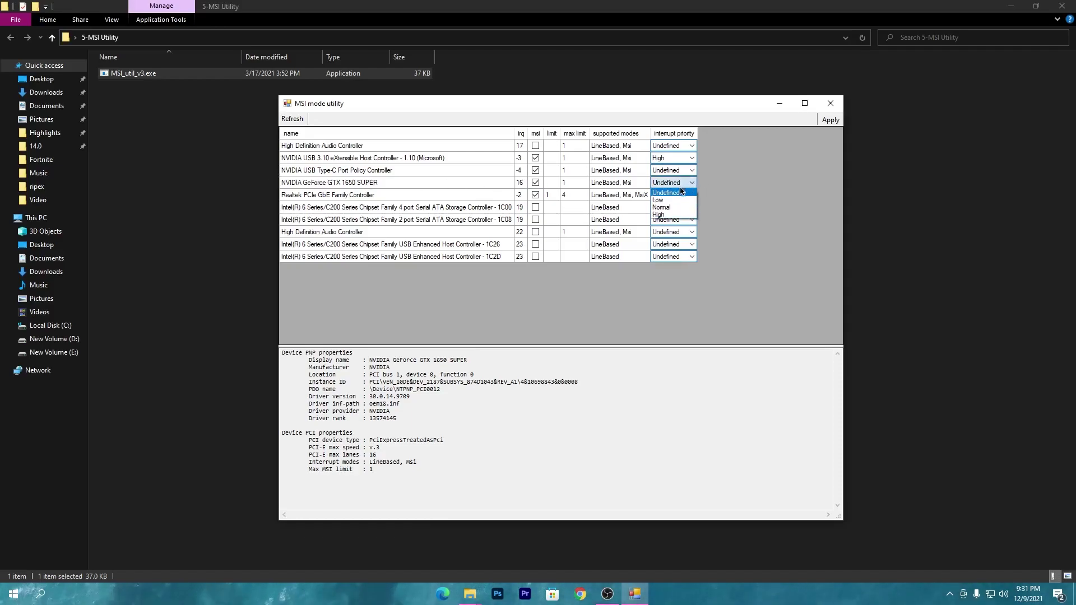
pyautogui.click(662, 215)
pyautogui.click(830, 120)
pyautogui.click(830, 103)
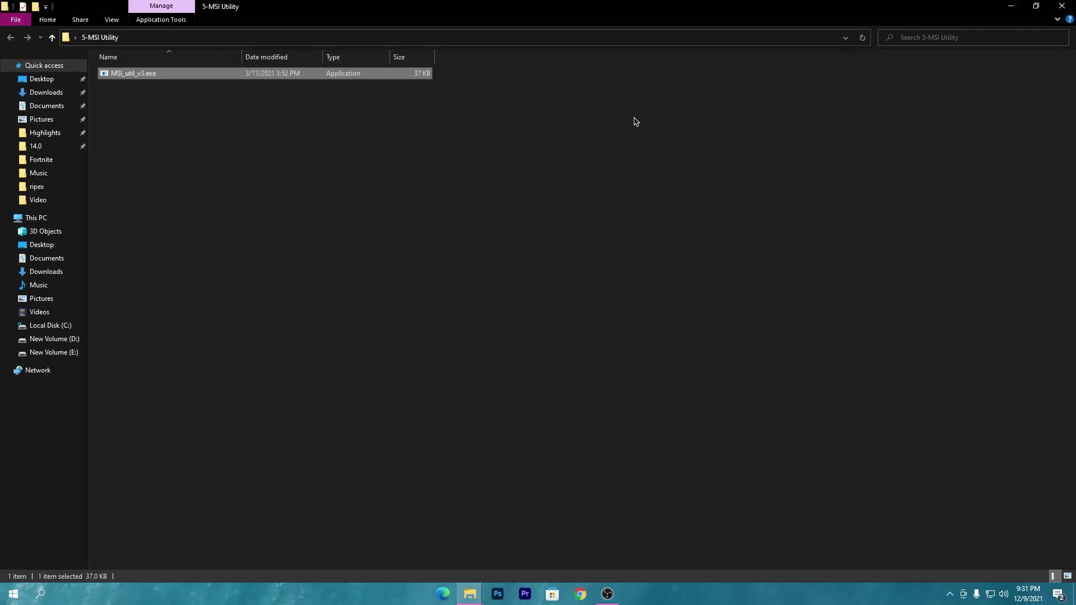
pyautogui.click(1066, 5)
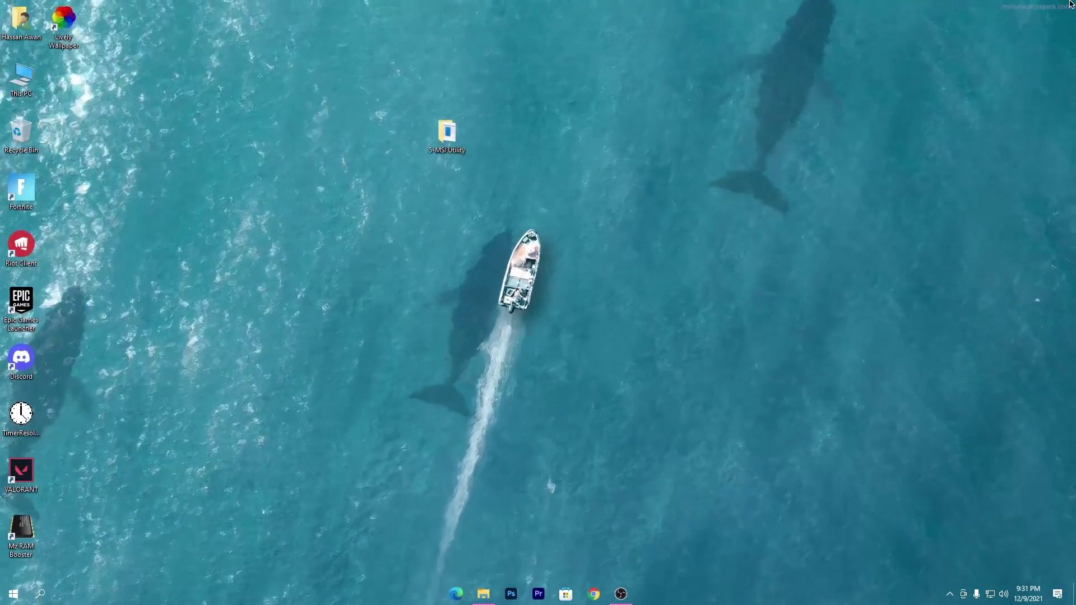